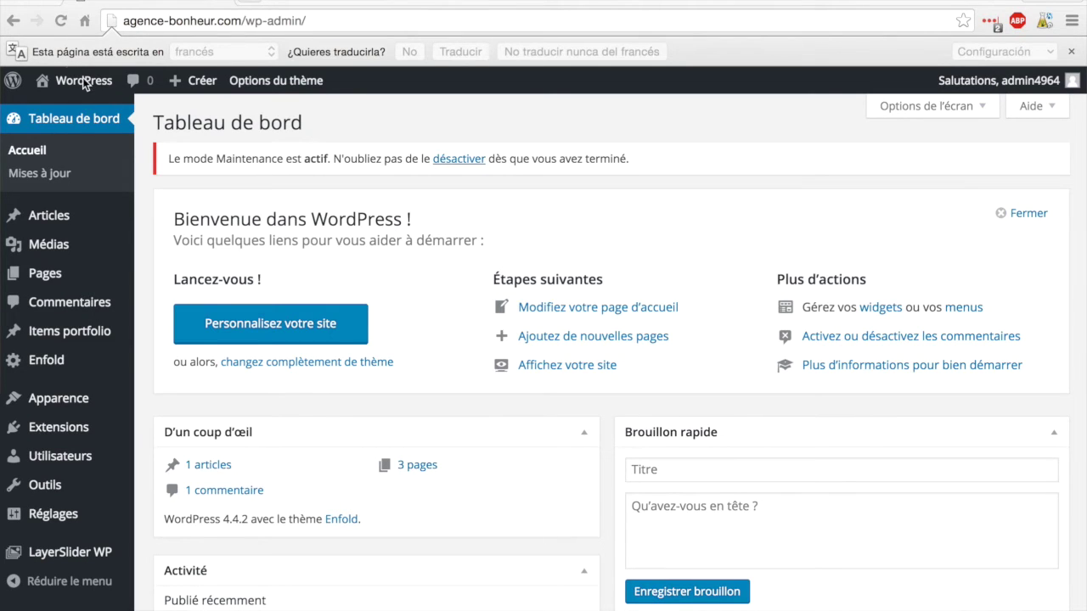
- View the live site's header with the default Enfold logo, and return to the dashboard
{"action": "mouse_move", "coordinate": [88, 88]}
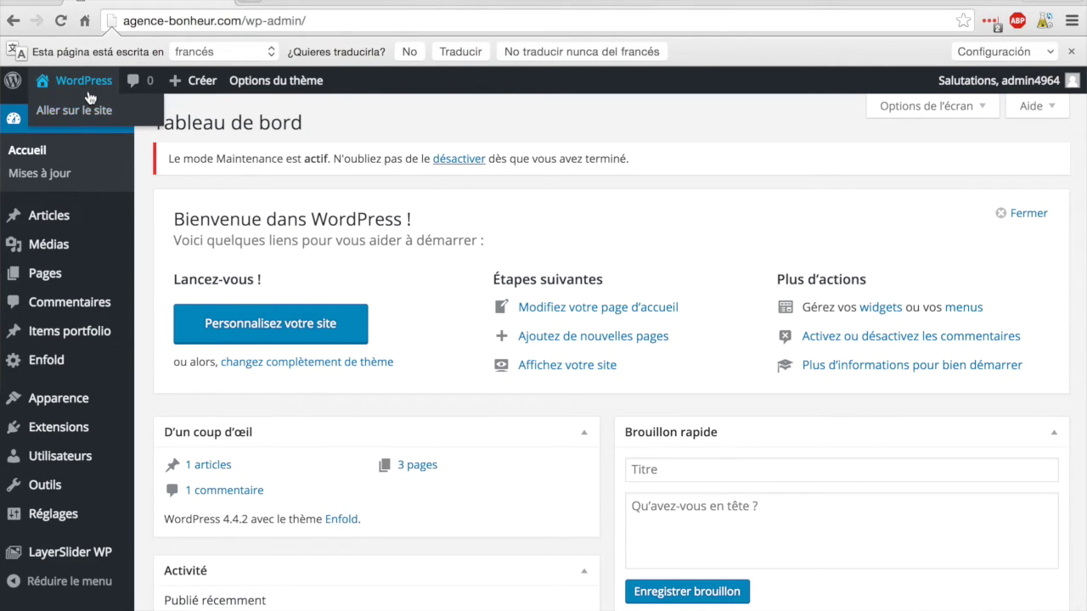
{"action": "left_click", "coordinate": [89, 119]}
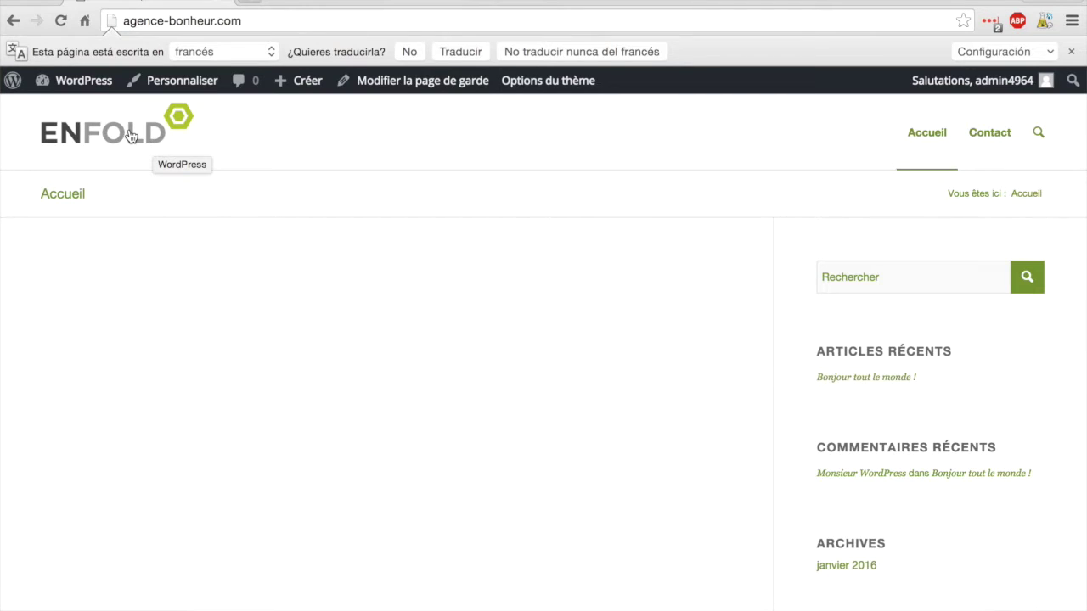
{"action": "mouse_move", "coordinate": [85, 90]}
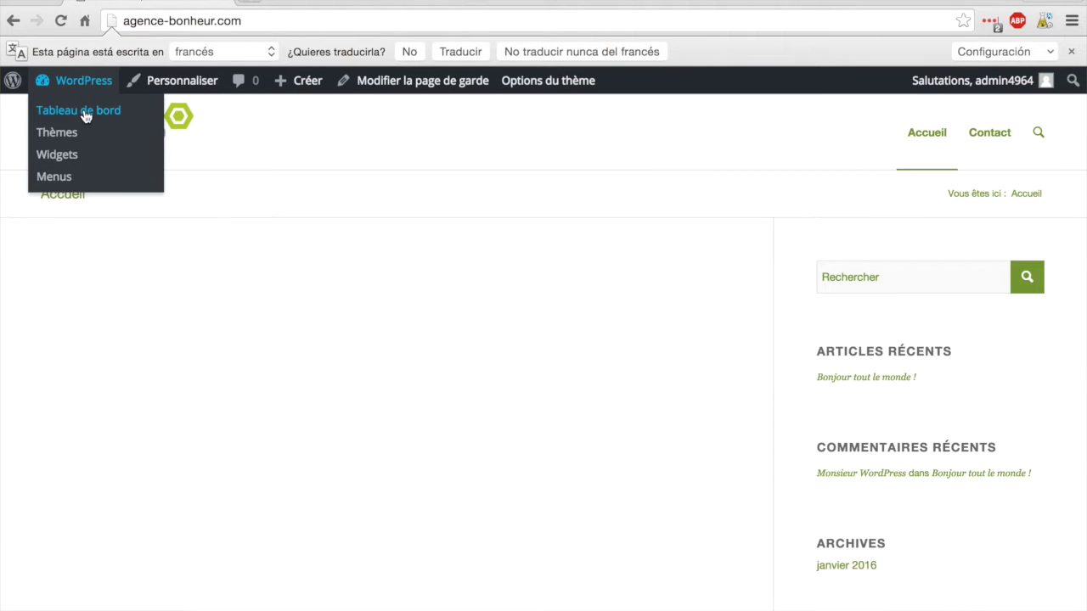
{"action": "left_click", "coordinate": [85, 116]}
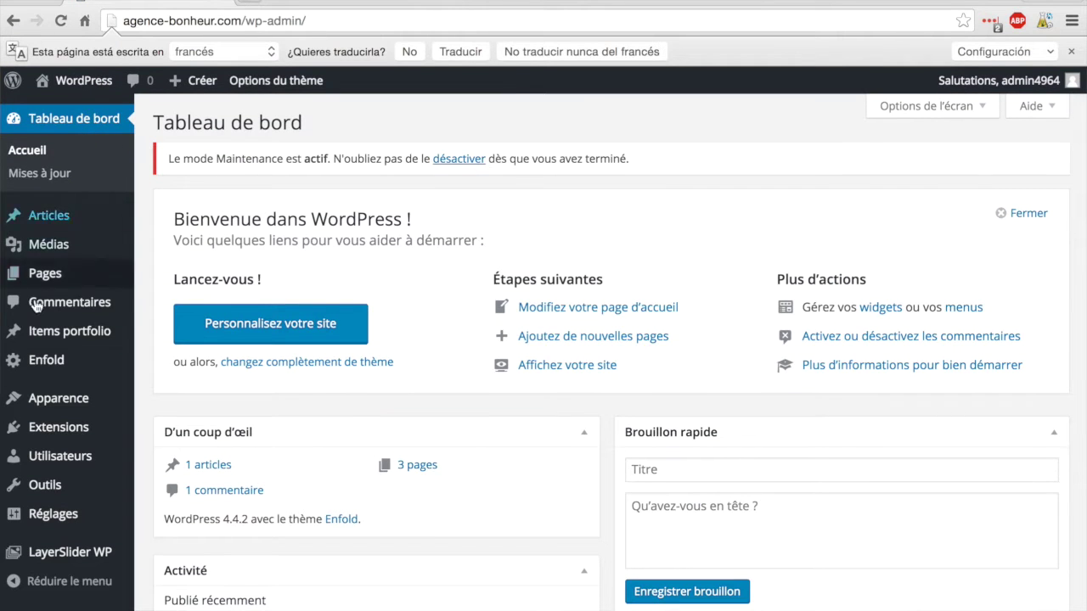
- Upload the "logo bonheur" PNG from the desktop for the Logo setting in the Enfold theme options
{"action": "left_click", "coordinate": [49, 365]}
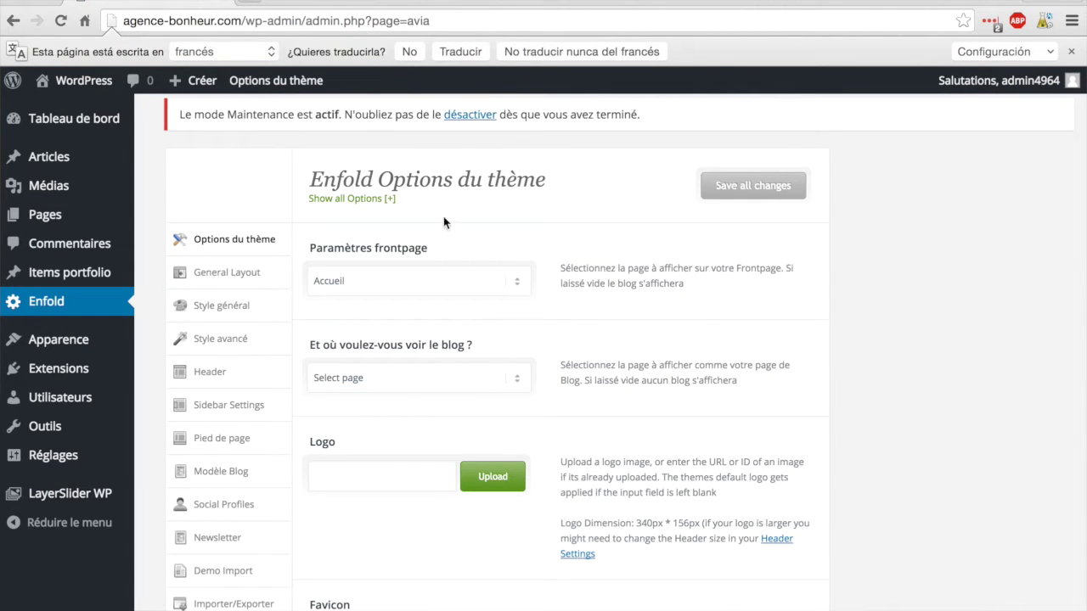
{"action": "scroll", "coordinate": [611, 227], "scroll_direction": "down", "scroll_amount": 2}
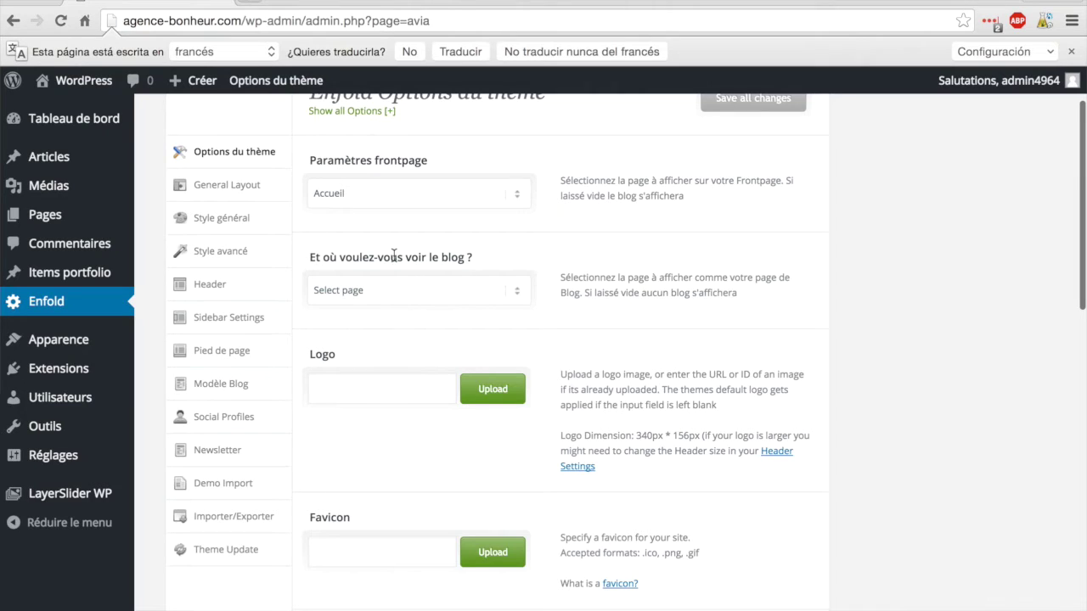
{"action": "scroll", "coordinate": [407, 330], "scroll_direction": "down", "scroll_amount": 3}
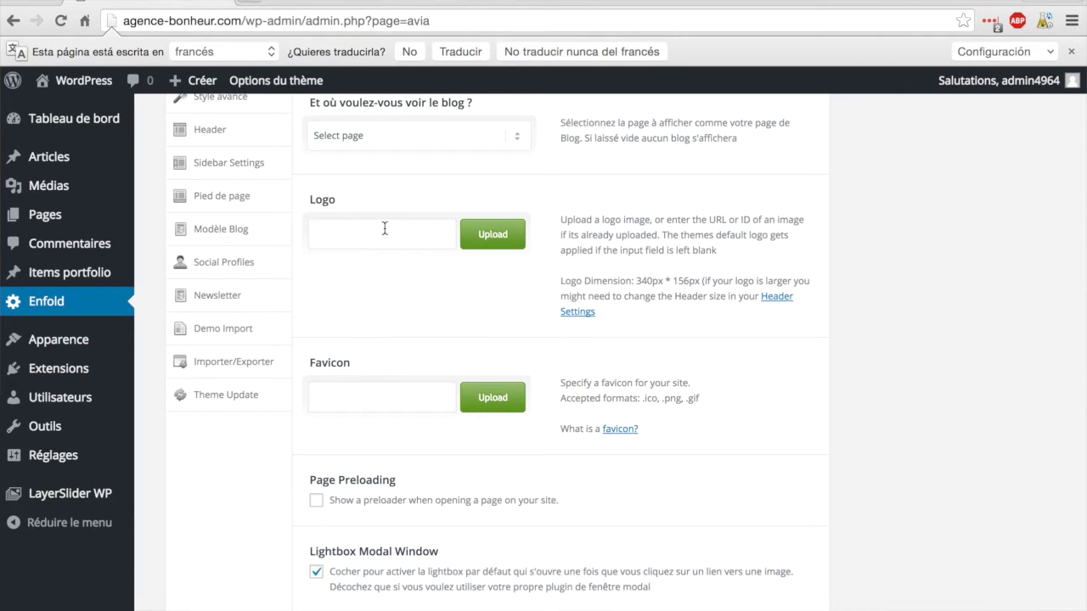
{"action": "left_click", "coordinate": [489, 235]}
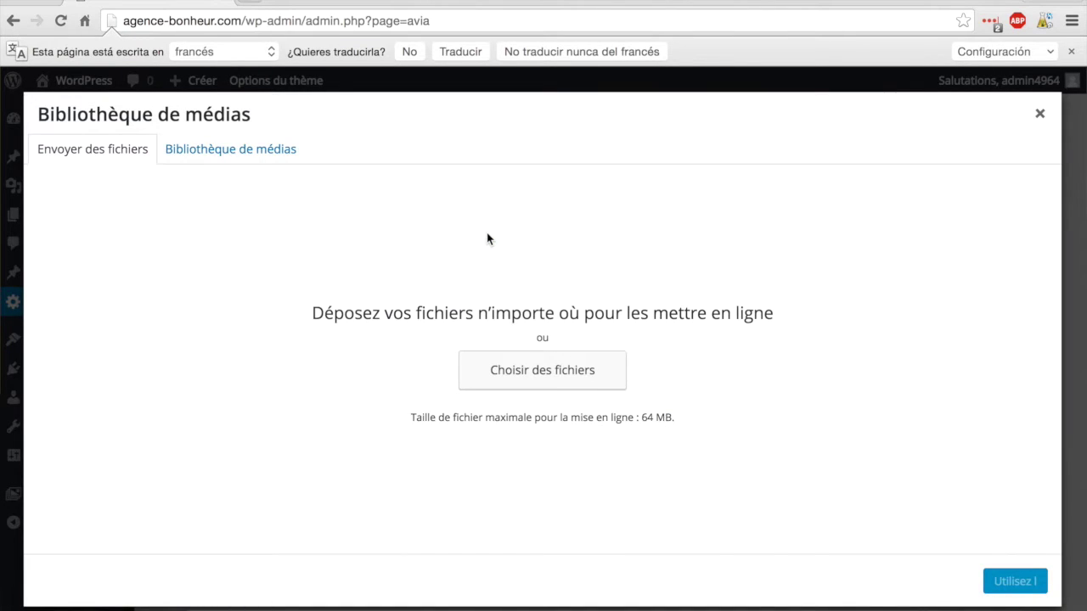
{"action": "left_click", "coordinate": [543, 379]}
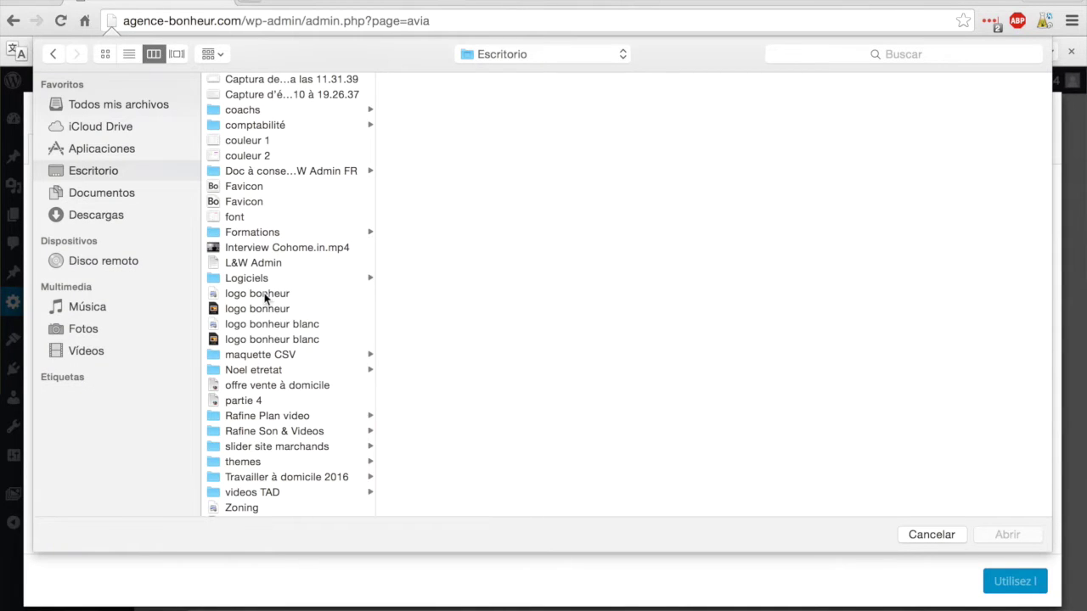
{"action": "left_click", "coordinate": [264, 294]}
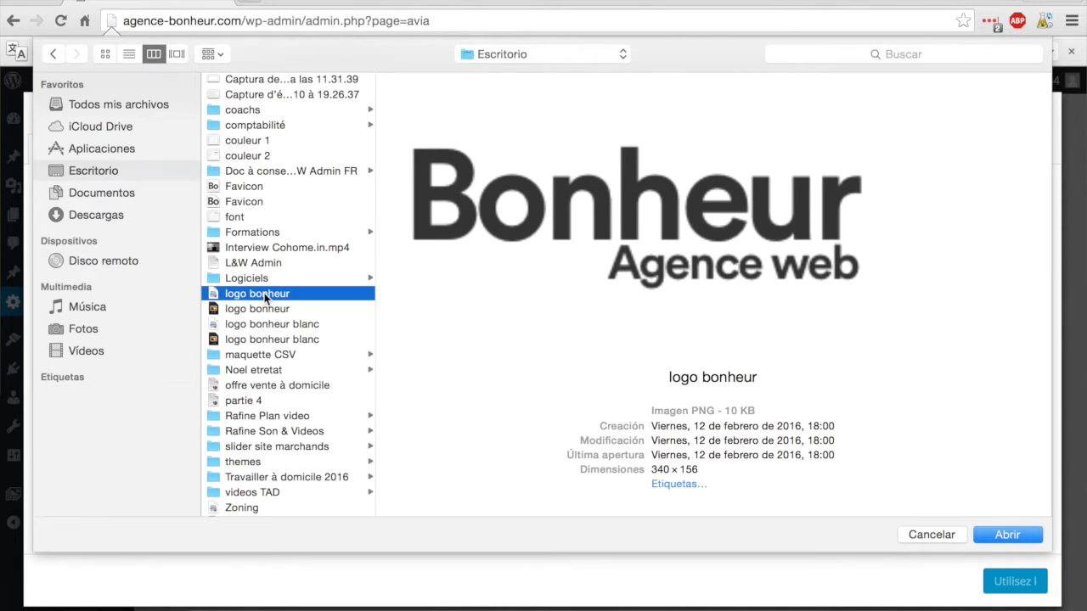
{"action": "double_click", "coordinate": [264, 293]}
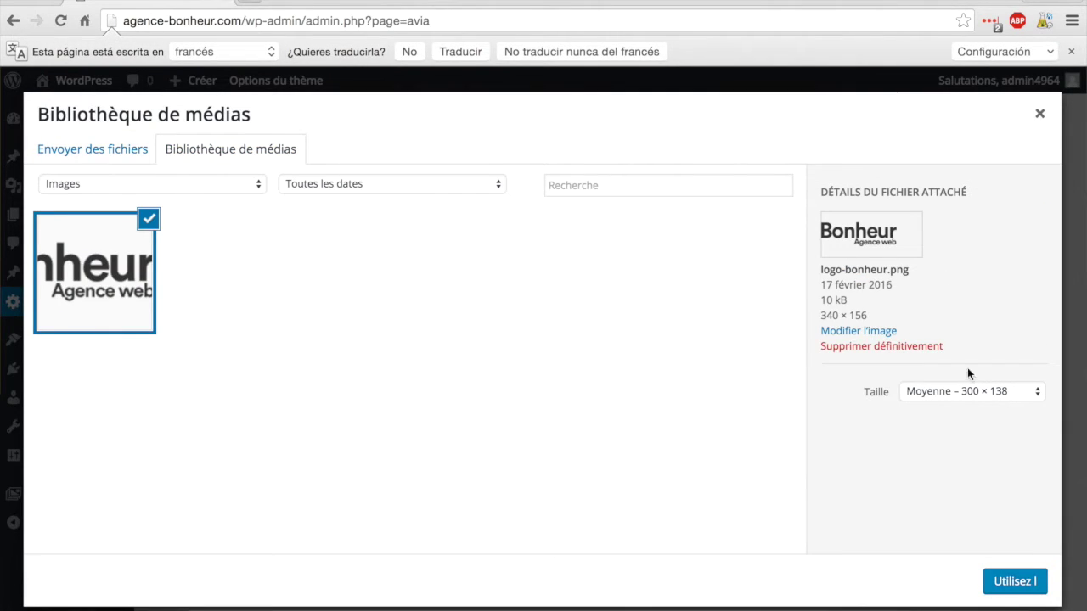
- Set the uploaded logo image to its original size, 340 × 156, and use it as the theme logo
{"action": "left_click", "coordinate": [931, 390]}
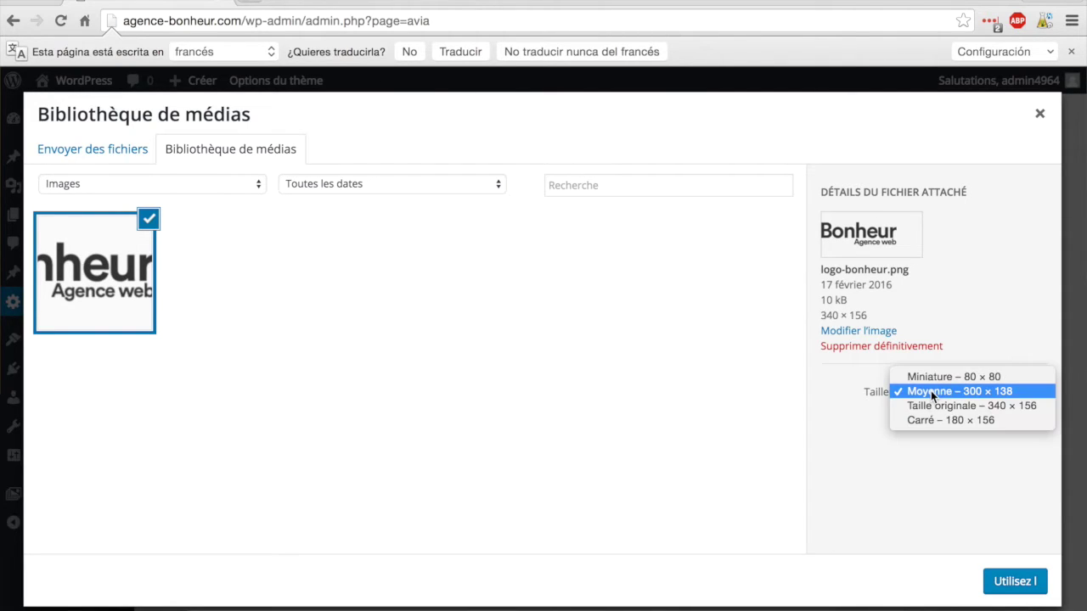
{"action": "left_click", "coordinate": [932, 405]}
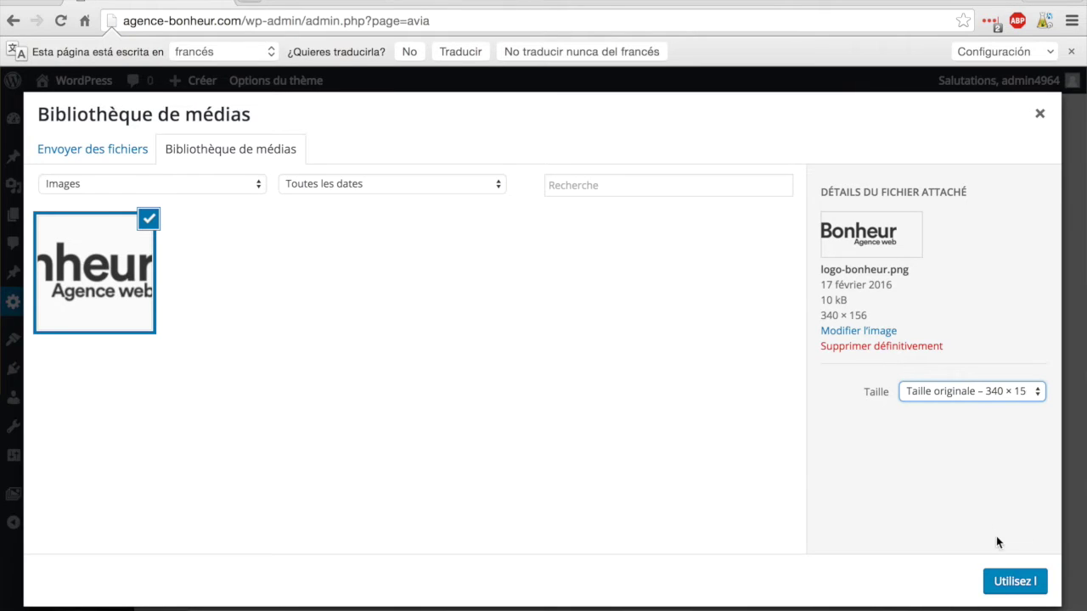
{"action": "left_click", "coordinate": [1015, 583]}
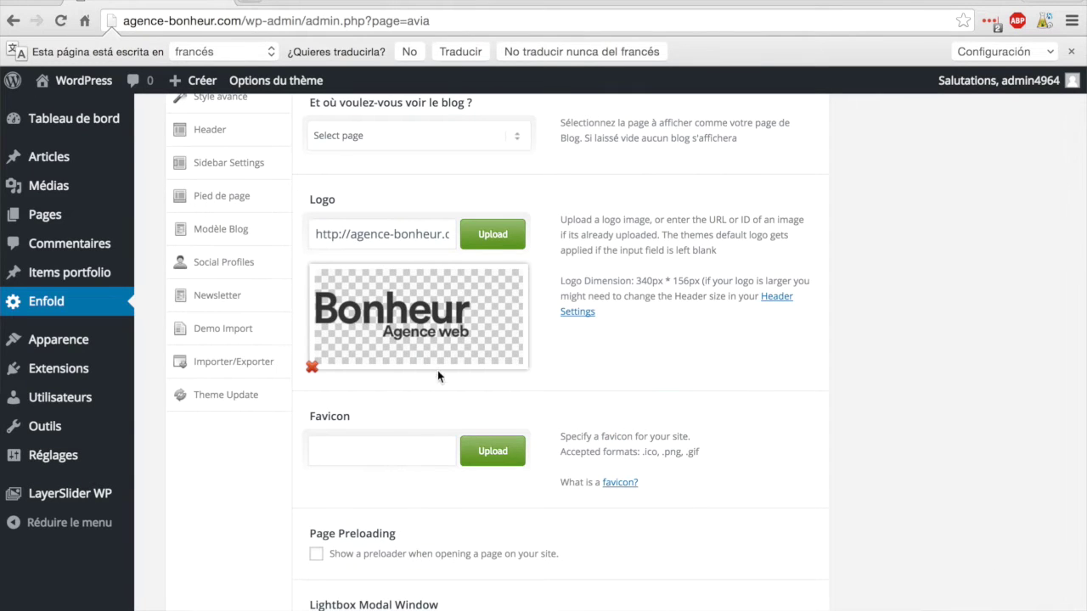
- Upload the 80 × 80 "Favicon" PNG from the desktop, use it as the site's favicon, and save all theme option changes
{"action": "scroll", "coordinate": [430, 389], "scroll_direction": "down", "scroll_amount": 1}
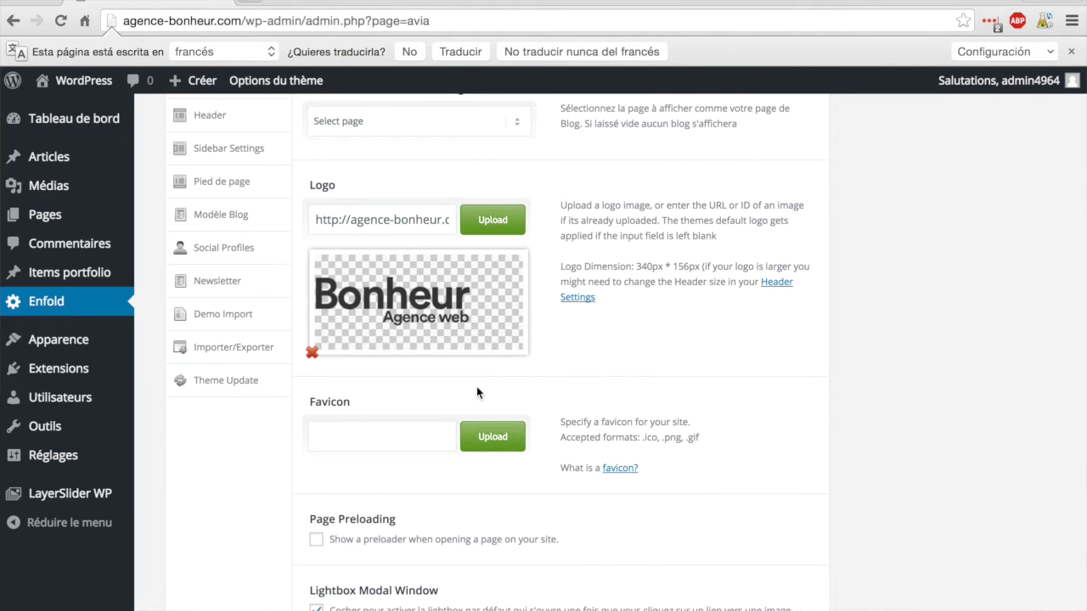
{"action": "scroll", "coordinate": [760, 399], "scroll_direction": "down", "scroll_amount": 5}
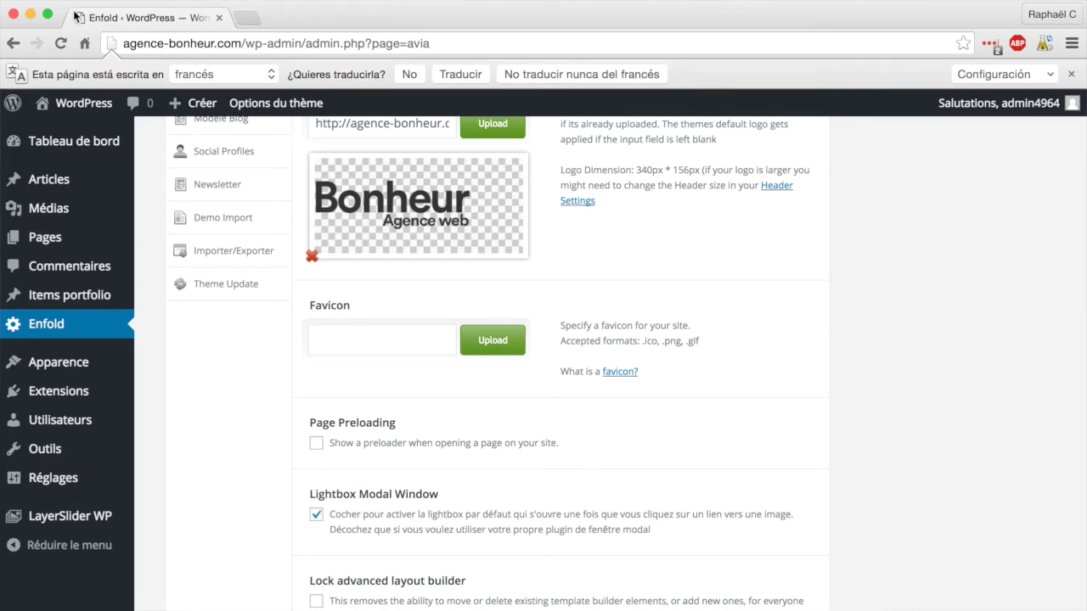
{"action": "left_click", "coordinate": [489, 340]}
{"action": "left_click", "coordinate": [95, 173]}
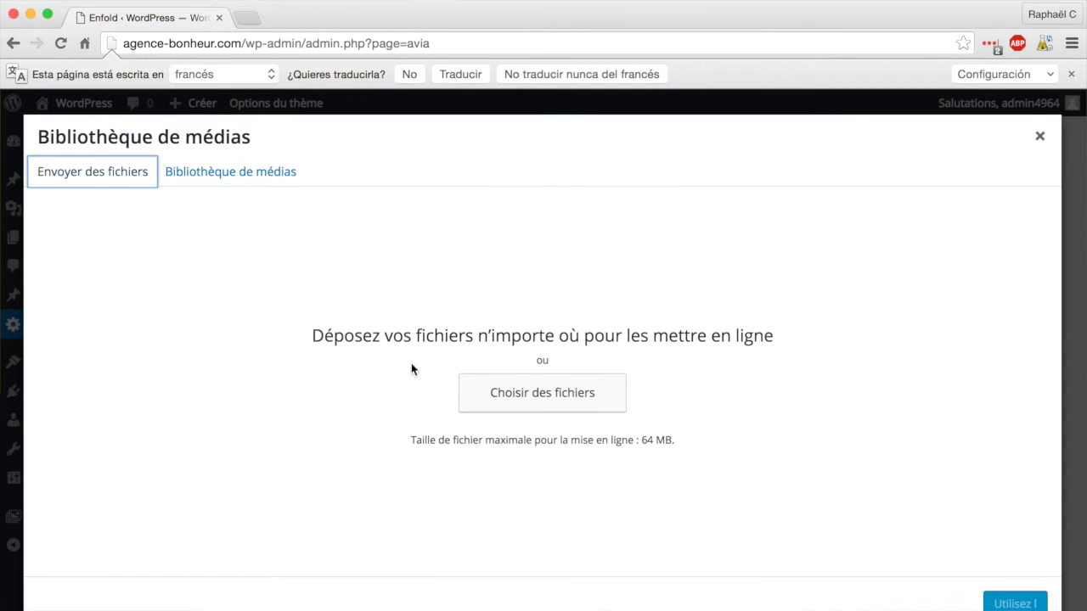
{"action": "left_click", "coordinate": [528, 401]}
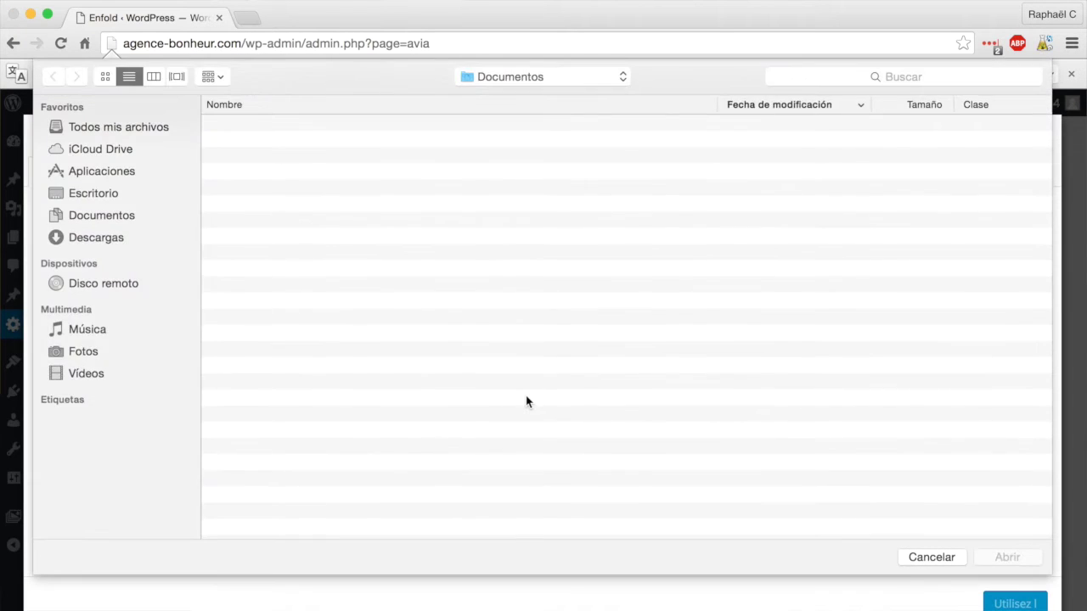
{"action": "scroll", "coordinate": [310, 344], "scroll_direction": "down", "scroll_amount": 8}
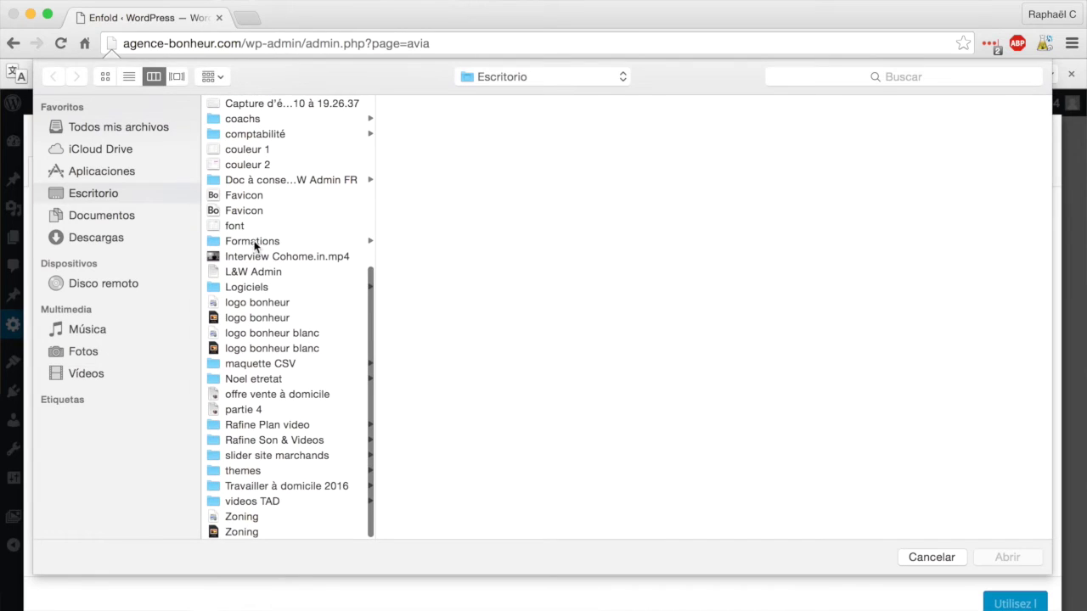
{"action": "left_click", "coordinate": [241, 199]}
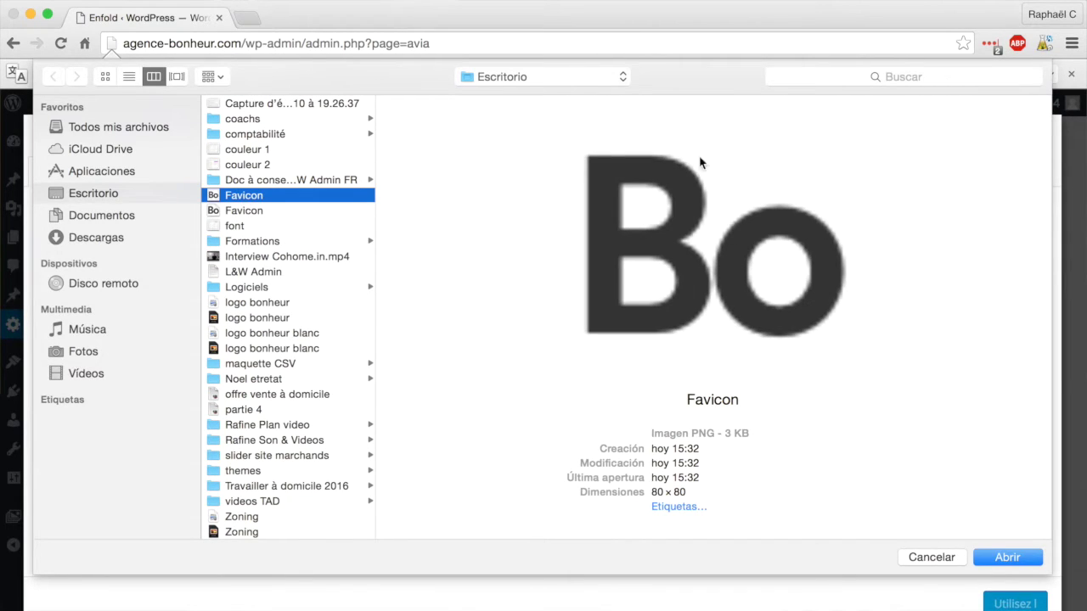
{"action": "left_click", "coordinate": [1008, 558]}
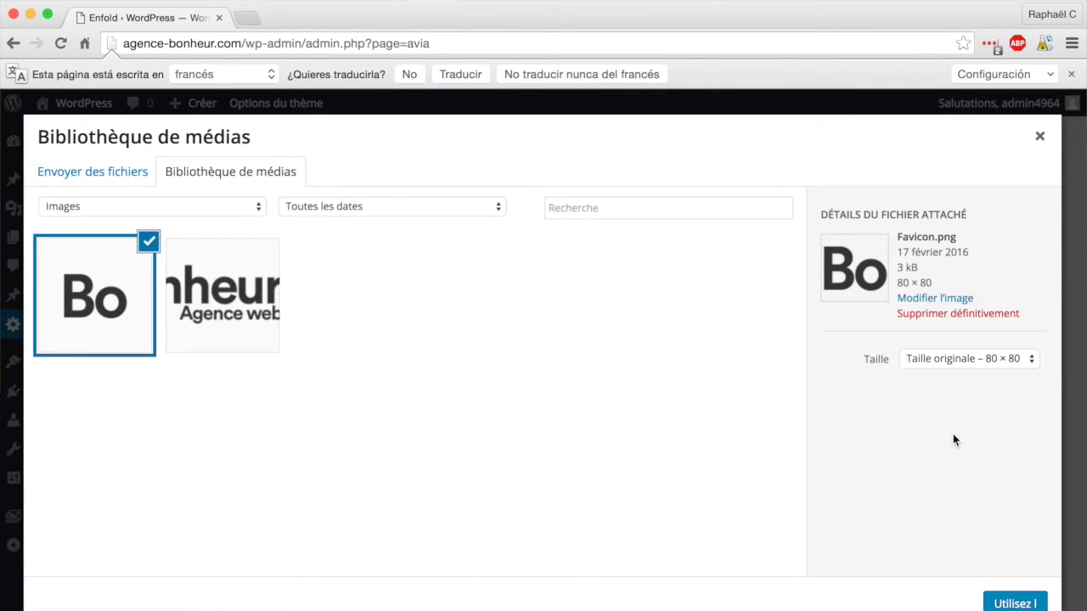
{"action": "left_click", "coordinate": [1015, 603]}
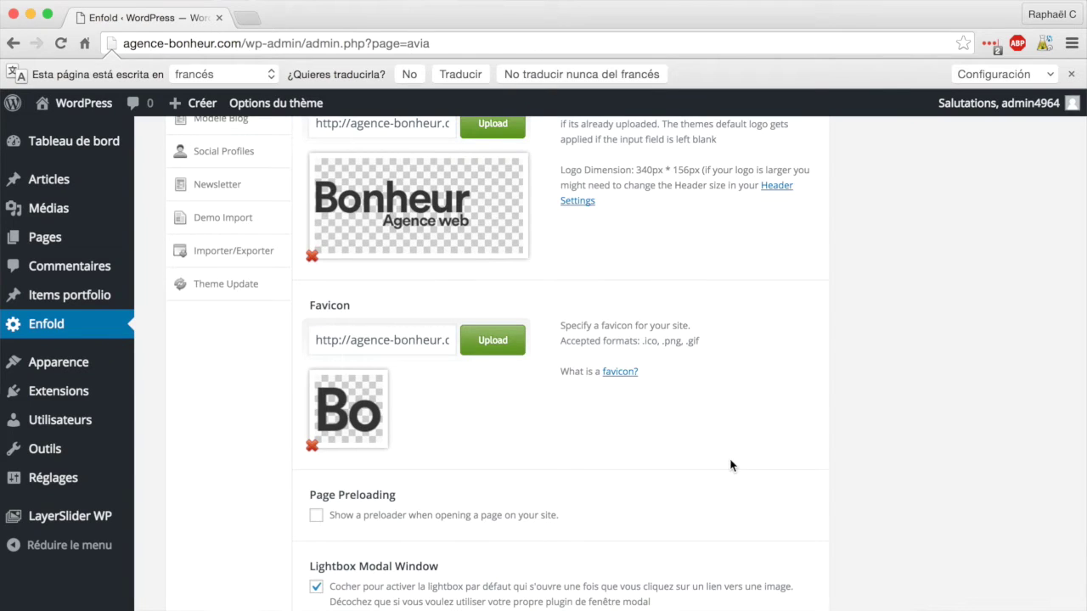
{"action": "scroll", "coordinate": [950, 399], "scroll_direction": "down", "scroll_amount": 10}
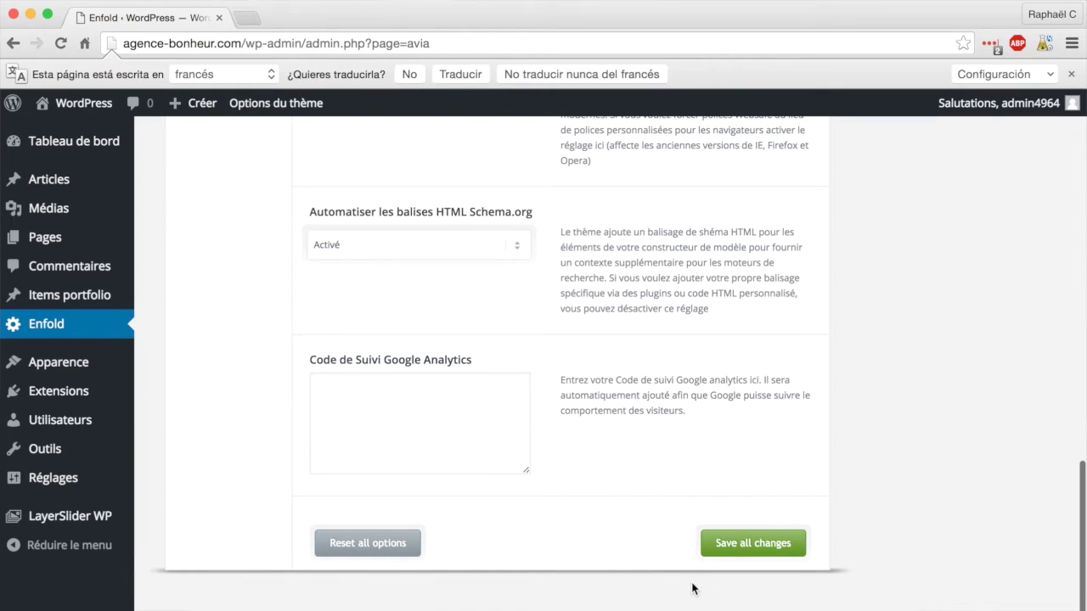
{"action": "left_click", "coordinate": [757, 550]}
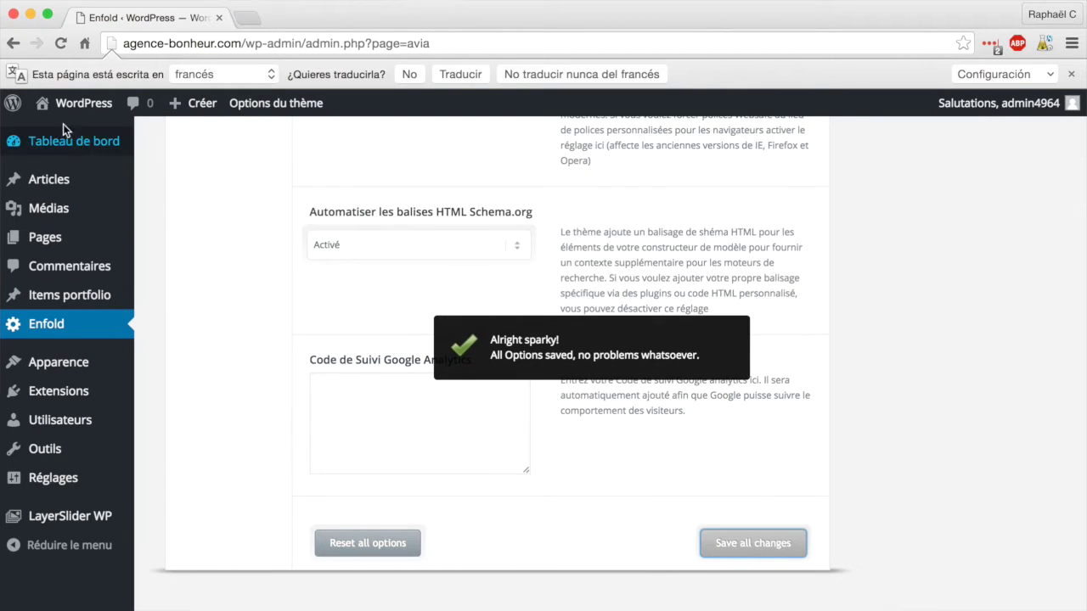
- Examine the logo, header, sidebar and footer on the live site, and return to the dashboard
{"action": "mouse_move", "coordinate": [61, 109]}
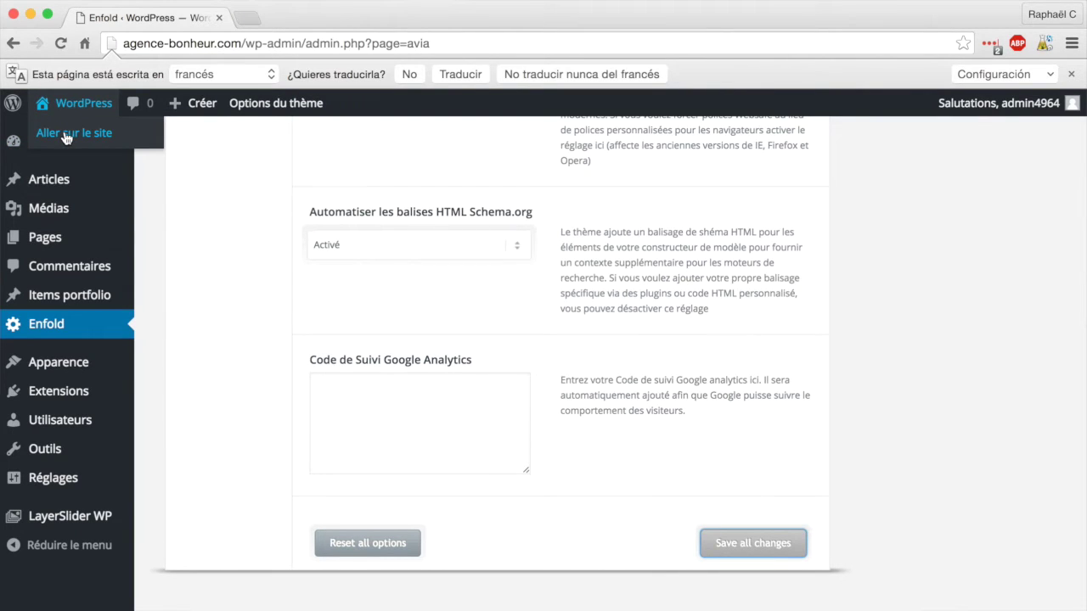
{"action": "left_click", "coordinate": [66, 136]}
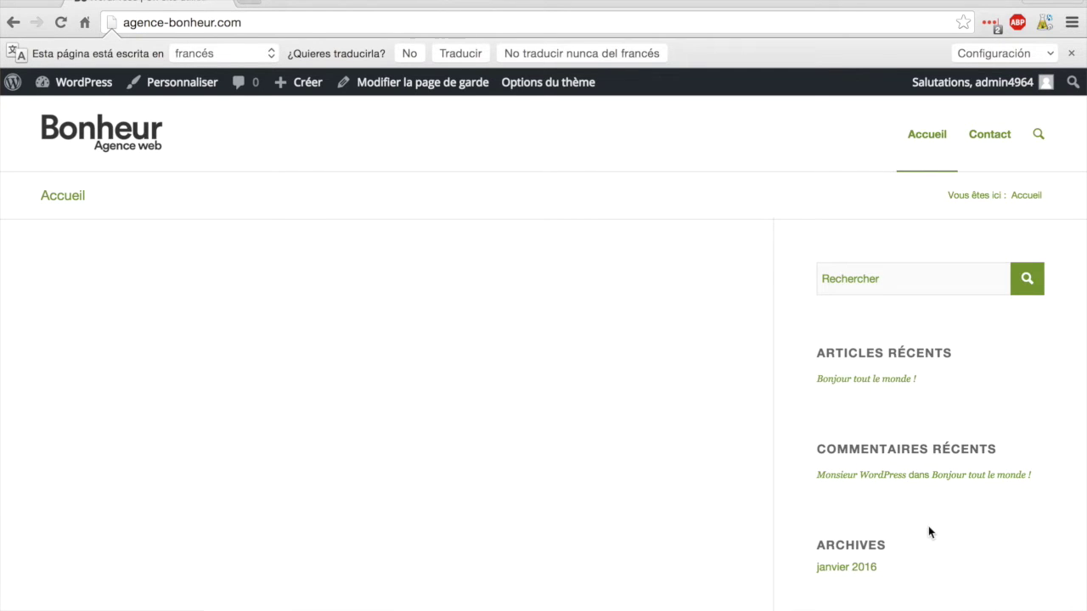
{"action": "scroll", "coordinate": [928, 526], "scroll_direction": "down", "scroll_amount": 3}
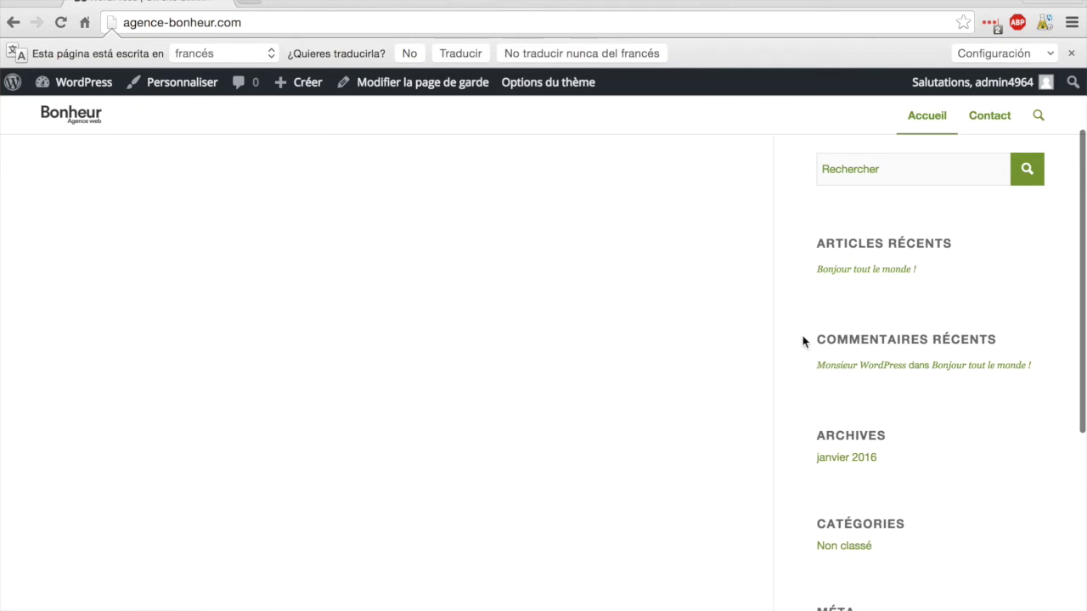
{"action": "scroll", "coordinate": [805, 348], "scroll_direction": "up", "scroll_amount": 2}
{"action": "scroll", "coordinate": [805, 353], "scroll_direction": "up", "scroll_amount": 2}
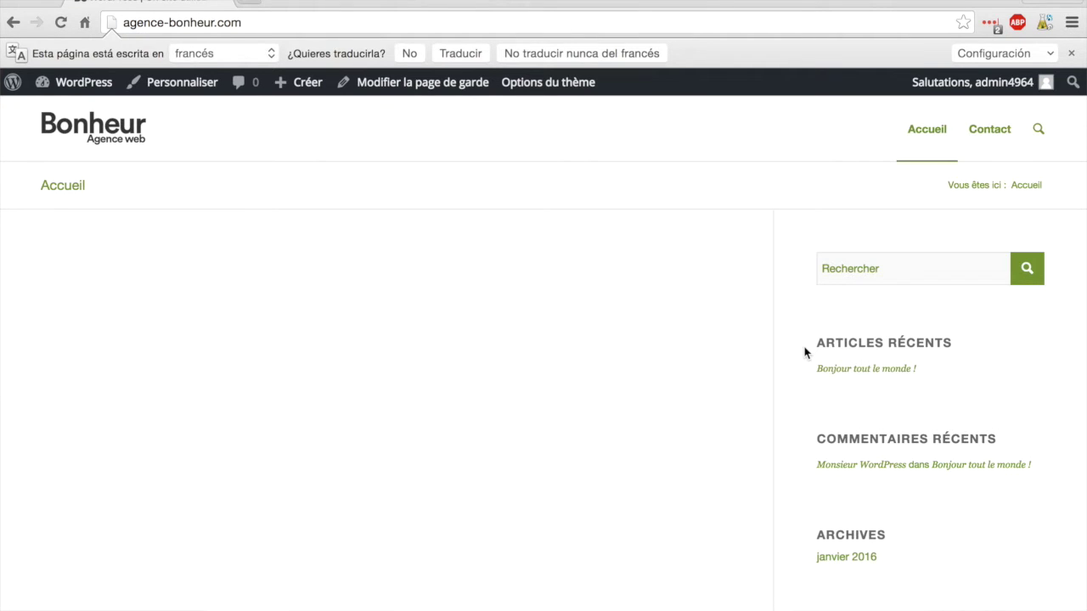
{"action": "scroll", "coordinate": [805, 353], "scroll_direction": "down", "scroll_amount": 1}
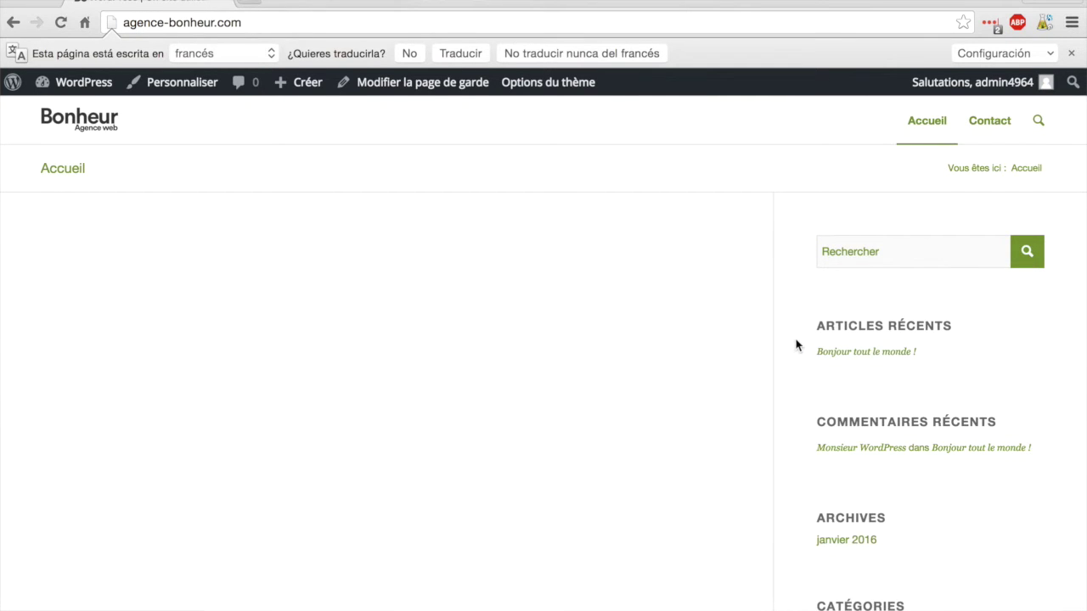
{"action": "scroll", "coordinate": [849, 424], "scroll_direction": "down", "scroll_amount": 1}
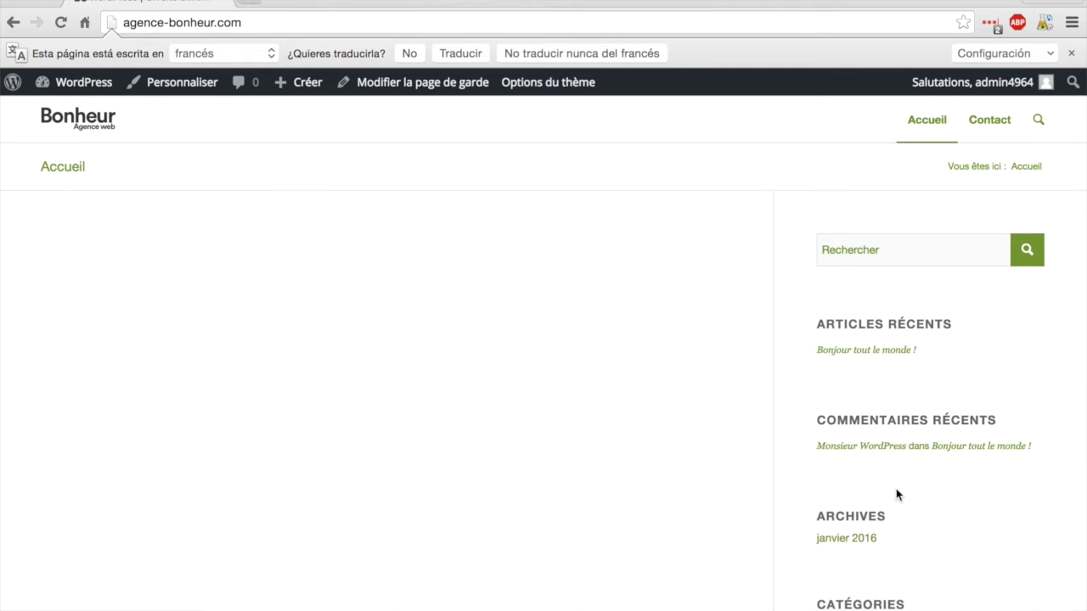
{"action": "scroll", "coordinate": [897, 494], "scroll_direction": "down", "scroll_amount": 10}
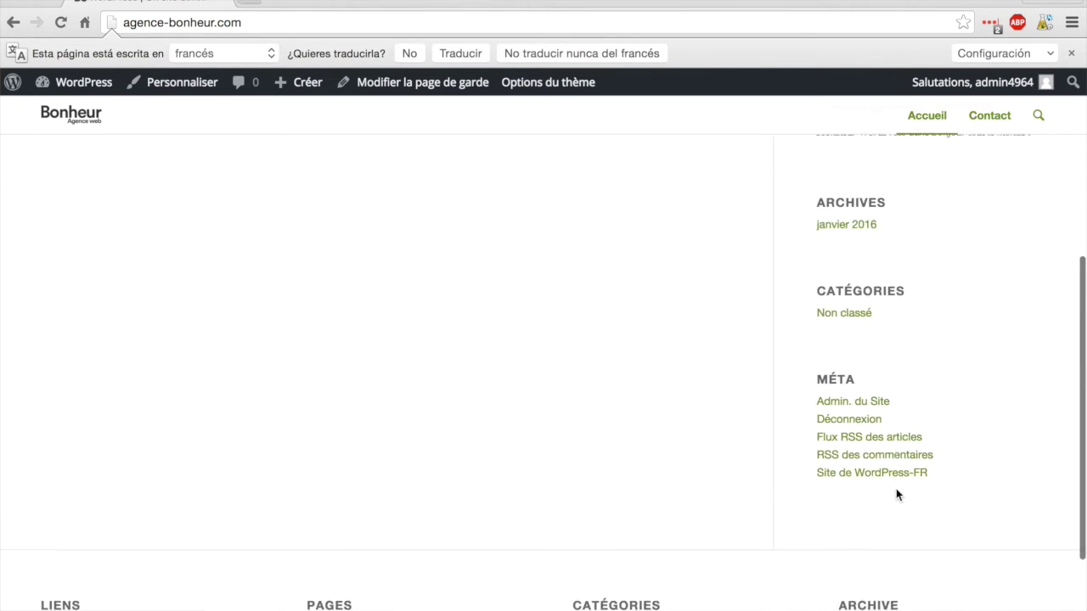
{"action": "scroll", "coordinate": [897, 496], "scroll_direction": "down", "scroll_amount": 2}
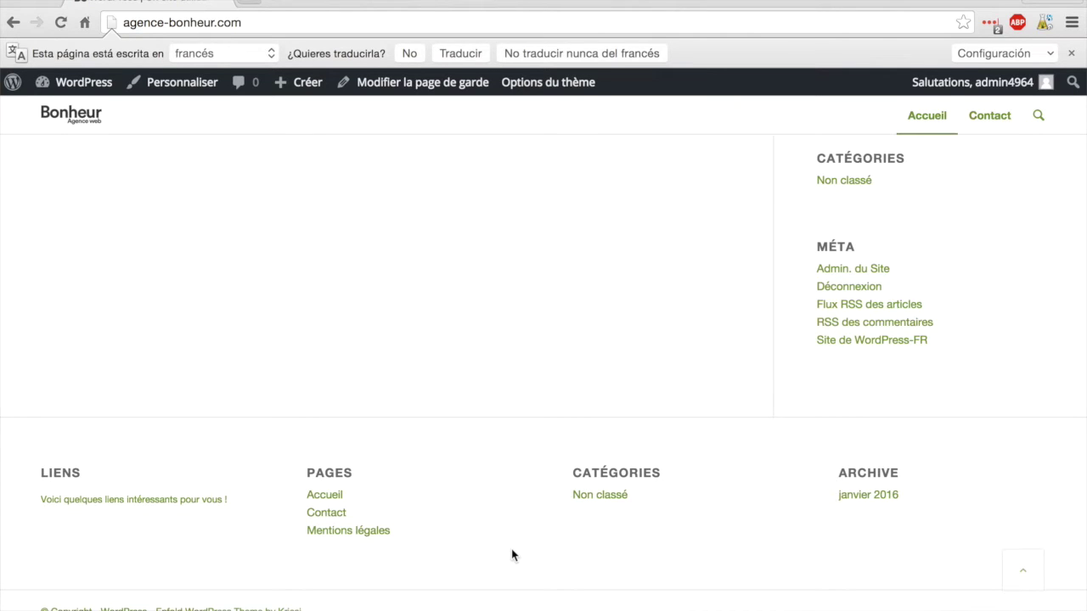
{"action": "scroll", "coordinate": [552, 600], "scroll_direction": "down", "scroll_amount": 2}
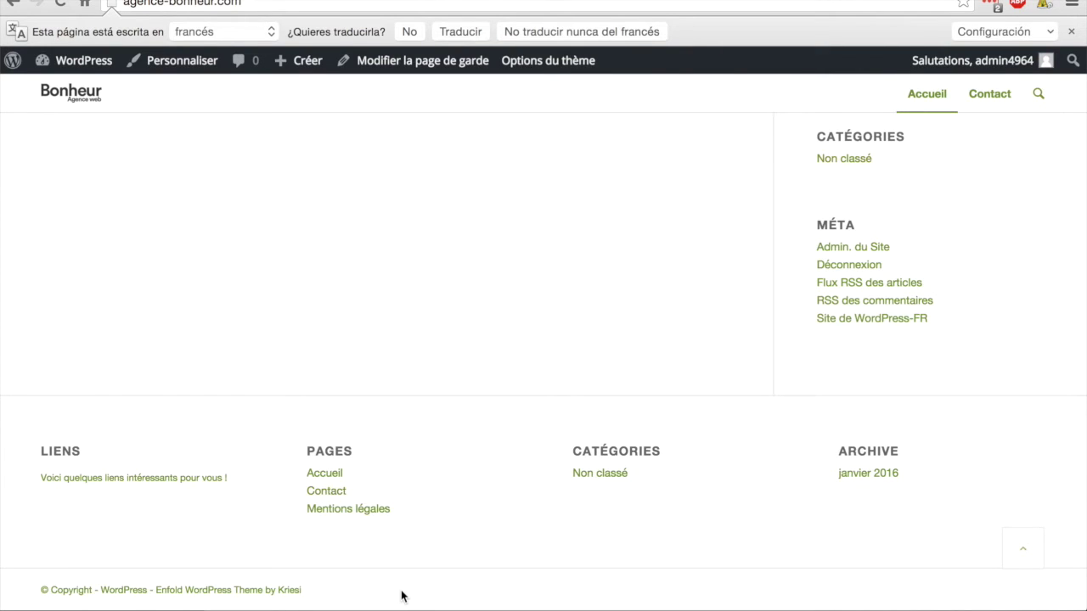
{"action": "scroll", "coordinate": [402, 597], "scroll_direction": "up", "scroll_amount": 15}
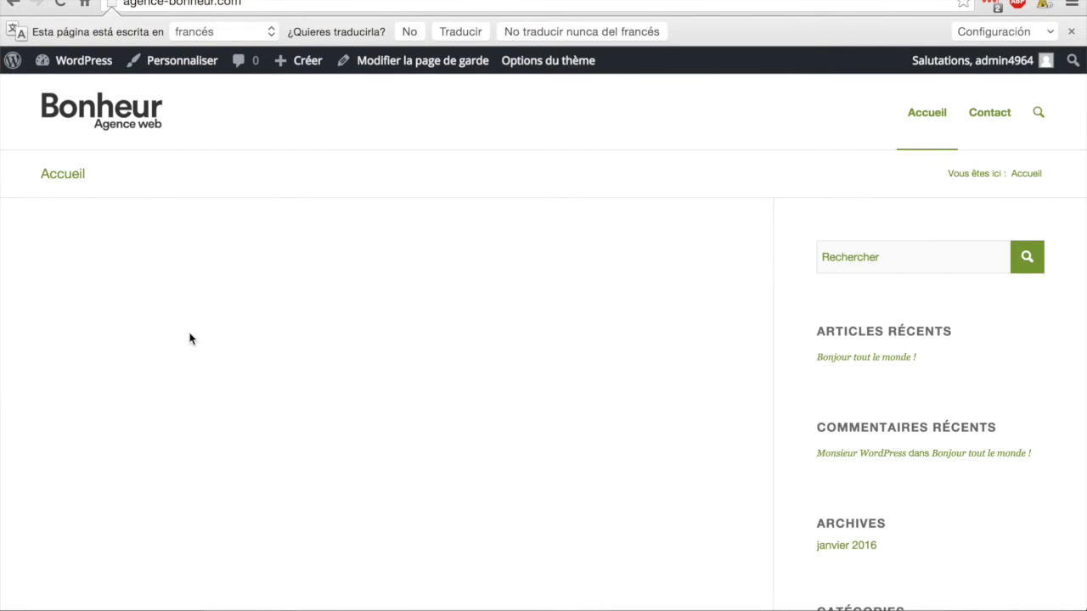
{"action": "mouse_move", "coordinate": [79, 60]}
{"action": "left_click", "coordinate": [78, 91]}
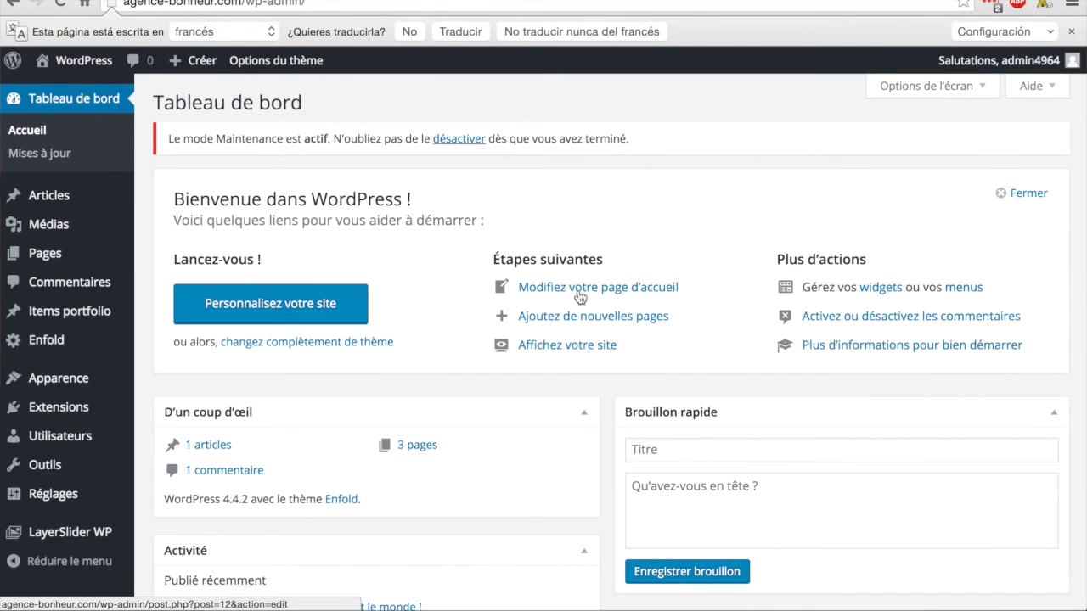
- Open the Enfold theme's general style settings and go to the colour settings of the Logo Area
{"action": "left_click", "coordinate": [47, 341]}
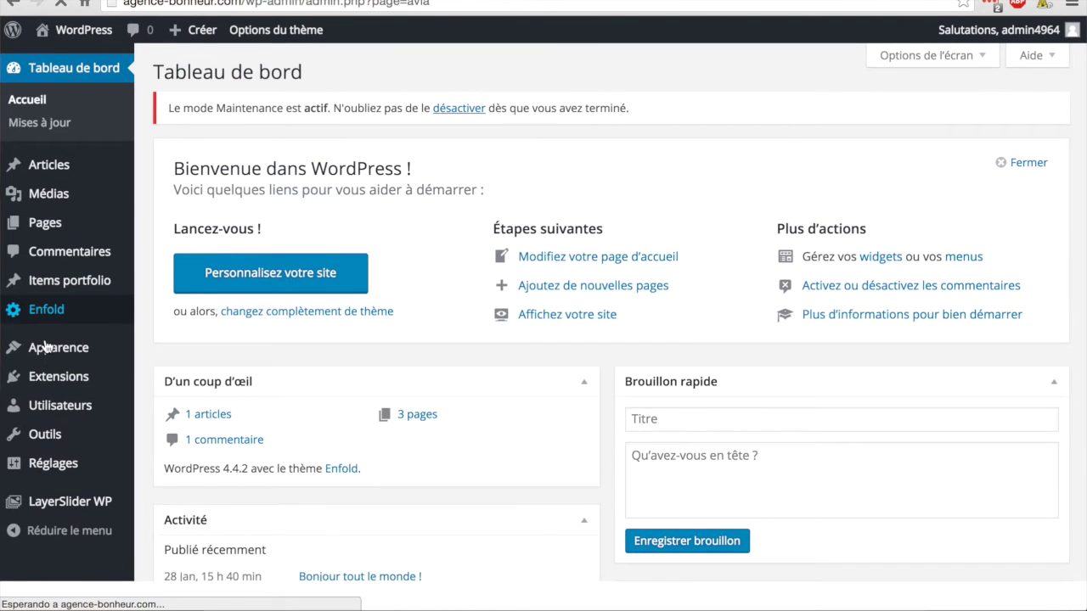
{"action": "scroll", "coordinate": [399, 192], "scroll_direction": "down", "scroll_amount": 7}
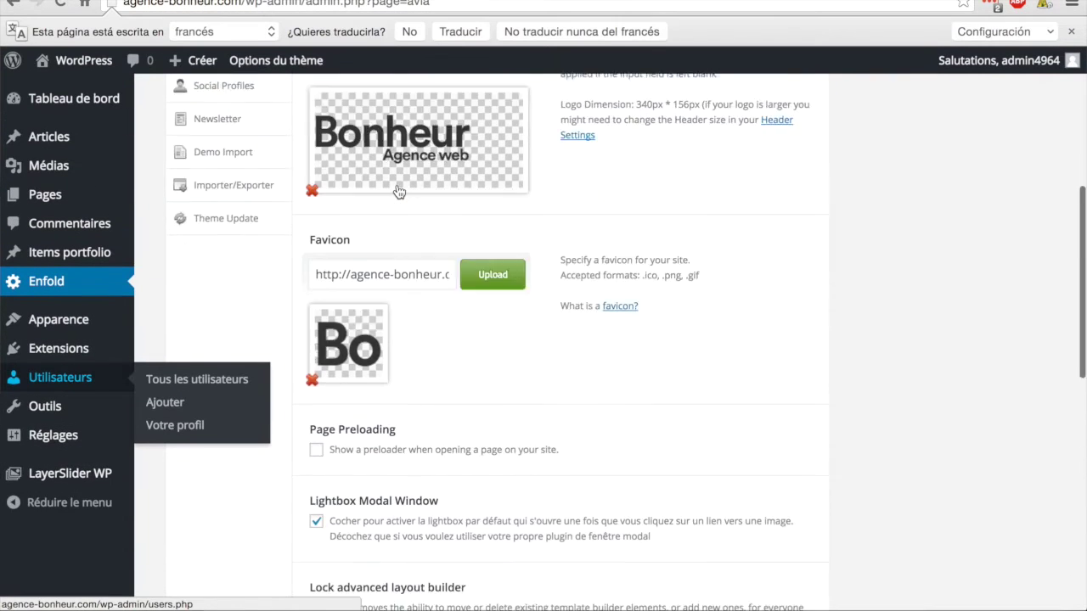
{"action": "scroll", "coordinate": [399, 192], "scroll_direction": "down", "scroll_amount": 2}
{"action": "scroll", "coordinate": [398, 191], "scroll_direction": "up", "scroll_amount": 8}
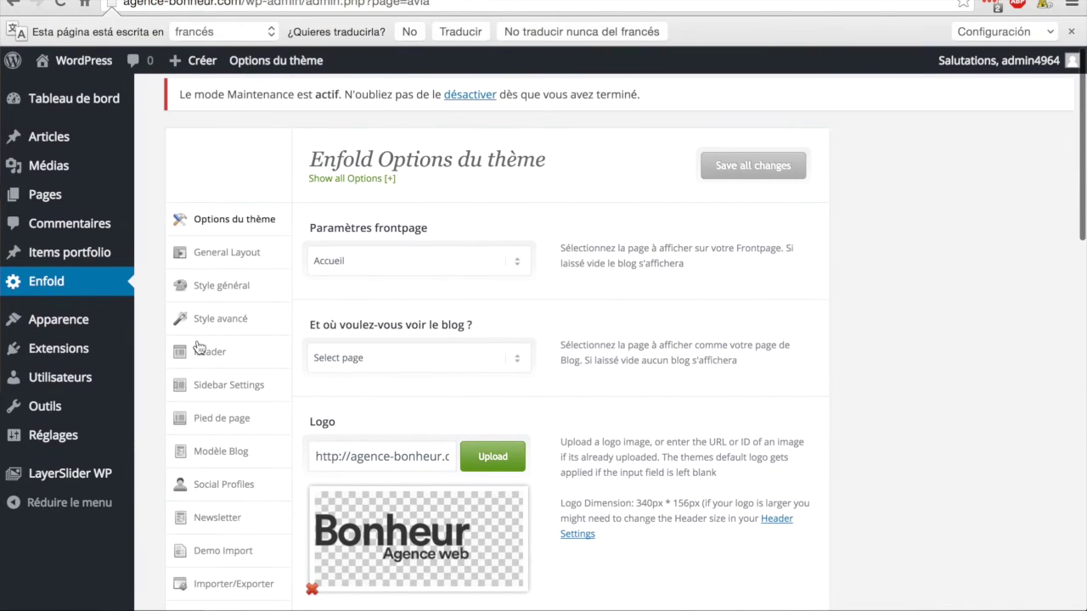
{"action": "left_click", "coordinate": [221, 289]}
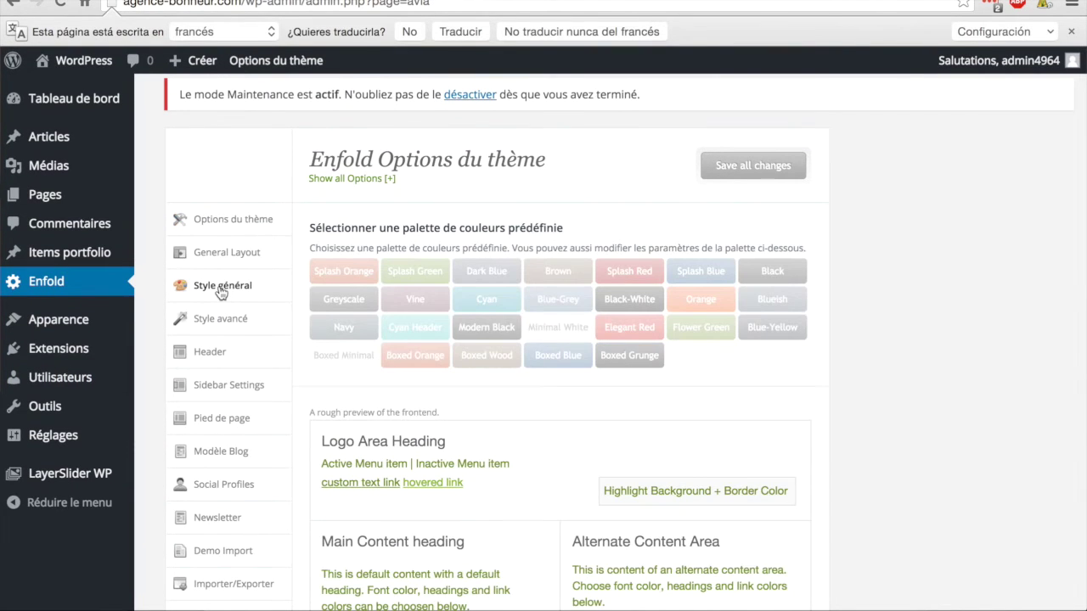
{"action": "scroll", "coordinate": [667, 245], "scroll_direction": "down", "scroll_amount": 7}
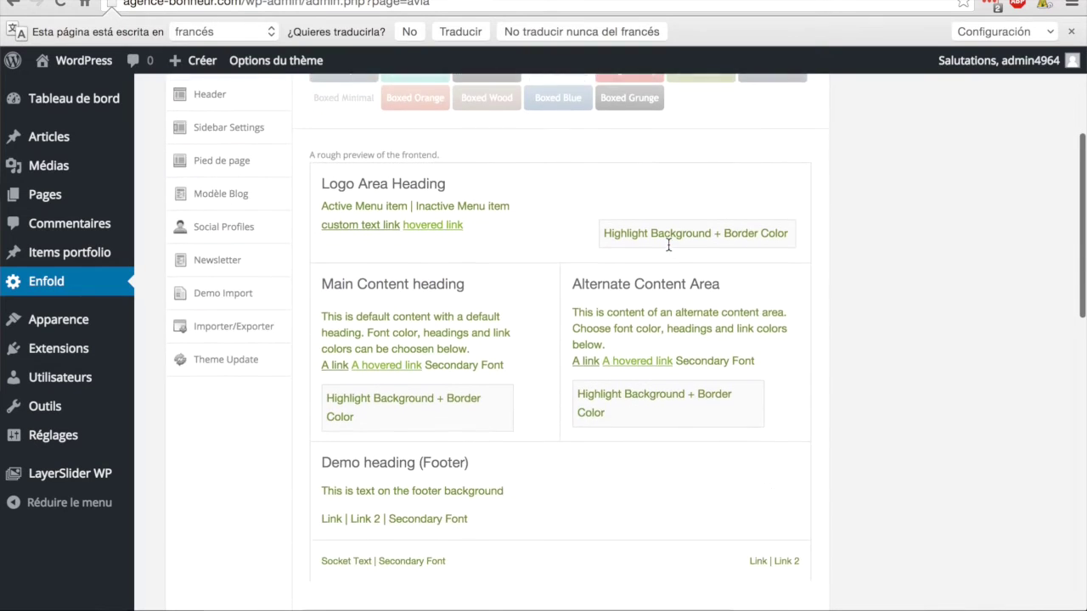
{"action": "scroll", "coordinate": [667, 246], "scroll_direction": "down", "scroll_amount": 3}
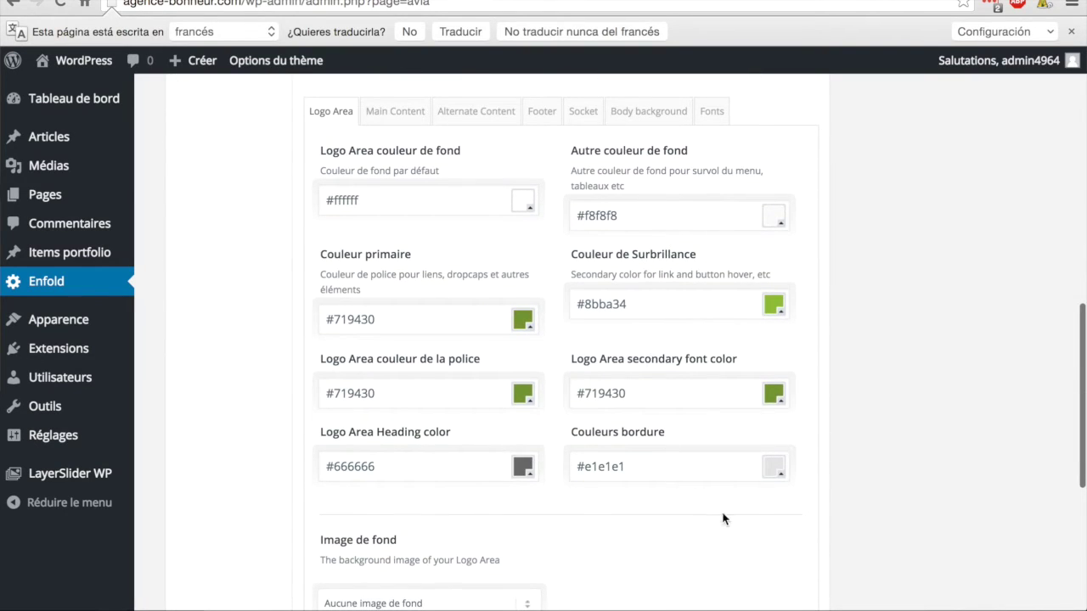
{"action": "scroll", "coordinate": [778, 522], "scroll_direction": "up", "scroll_amount": 1}
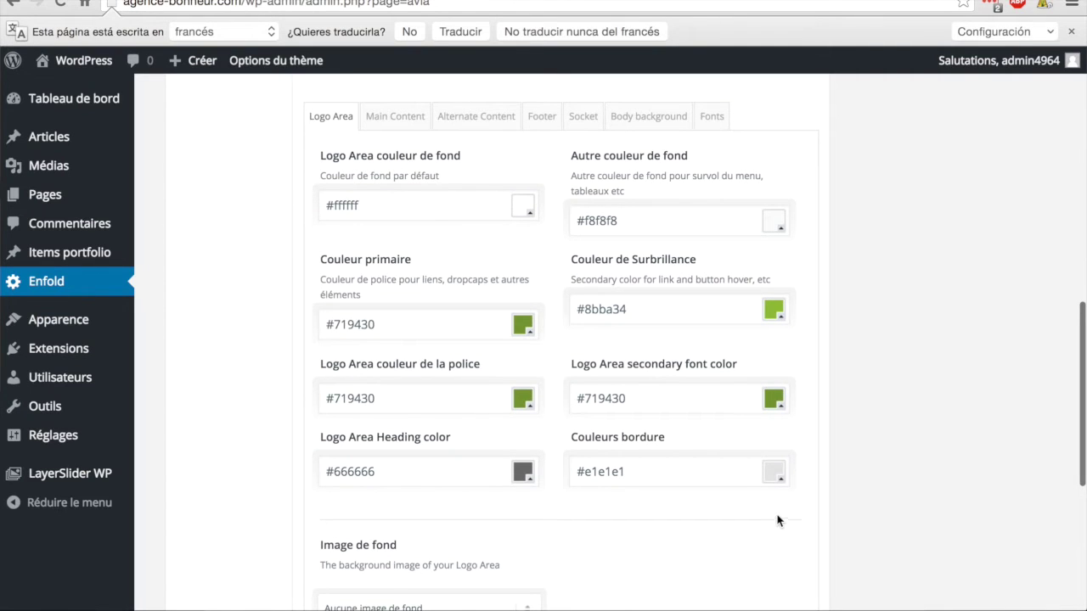
- Examine the colour settings of the Main Content, Alternate Content, Footer and Socket areas, and return to those of the Logo Area
{"action": "left_click", "coordinate": [393, 126]}
{"action": "left_click", "coordinate": [452, 125]}
{"action": "left_click", "coordinate": [537, 127]}
{"action": "left_click", "coordinate": [582, 125]}
{"action": "left_click", "coordinate": [330, 124]}
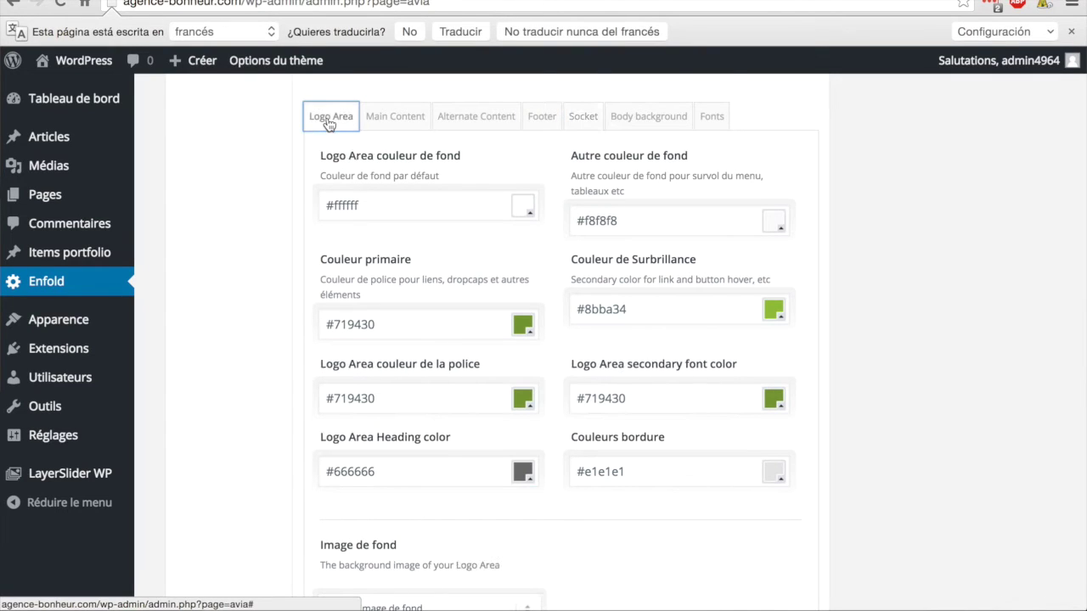
{"action": "left_click", "coordinate": [395, 127]}
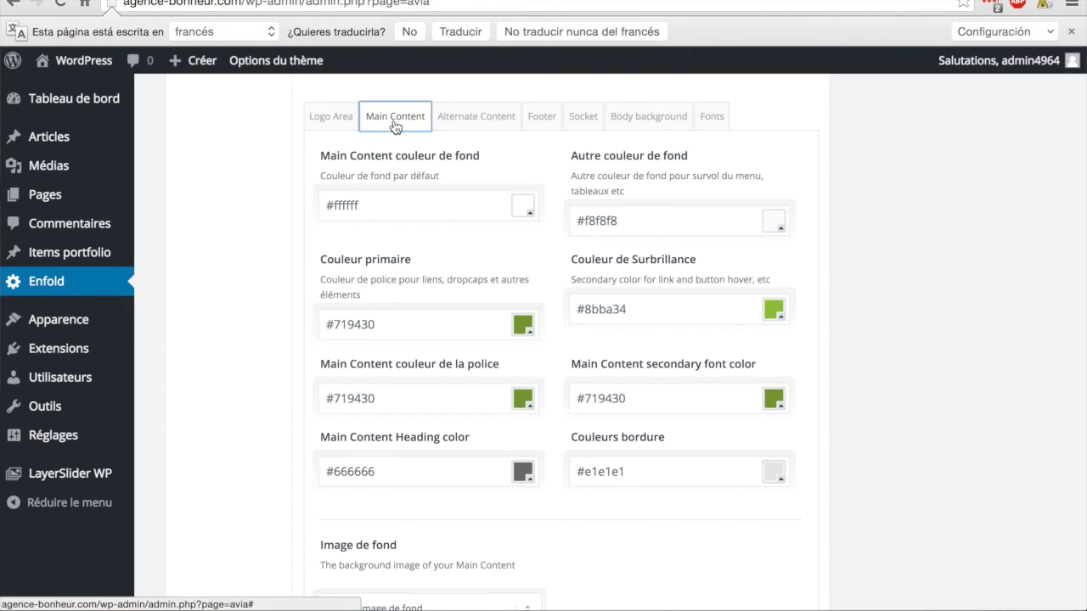
{"action": "left_click", "coordinate": [456, 124]}
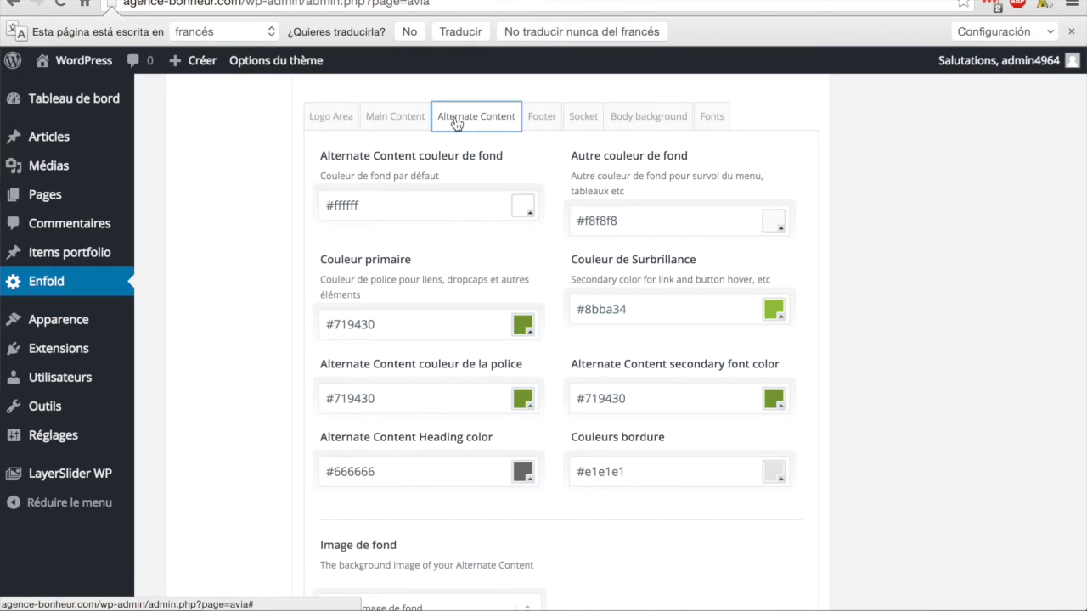
{"action": "left_click", "coordinate": [545, 123]}
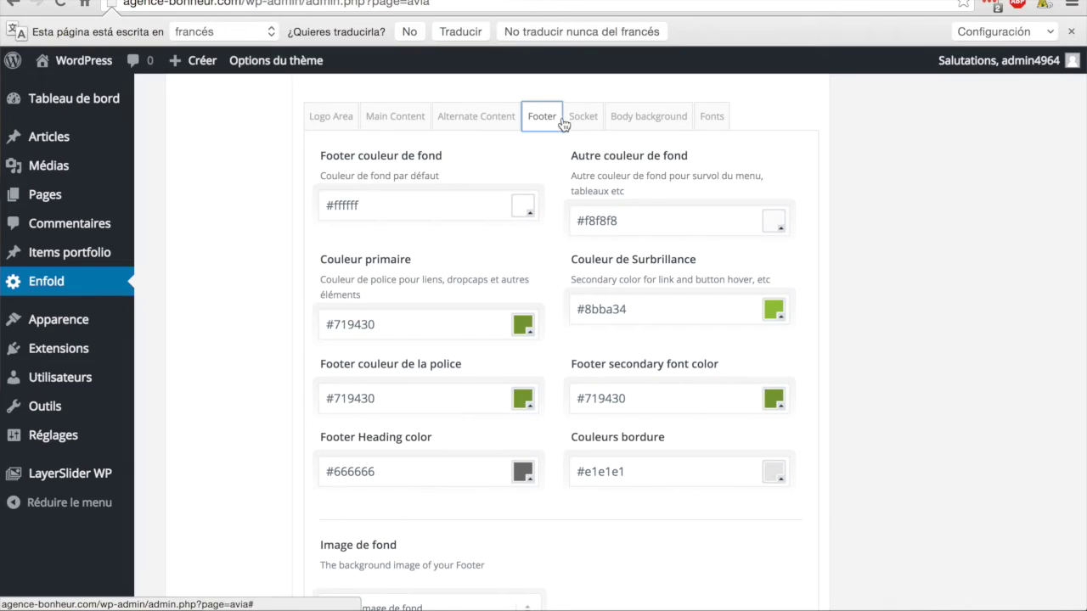
{"action": "left_click", "coordinate": [581, 121]}
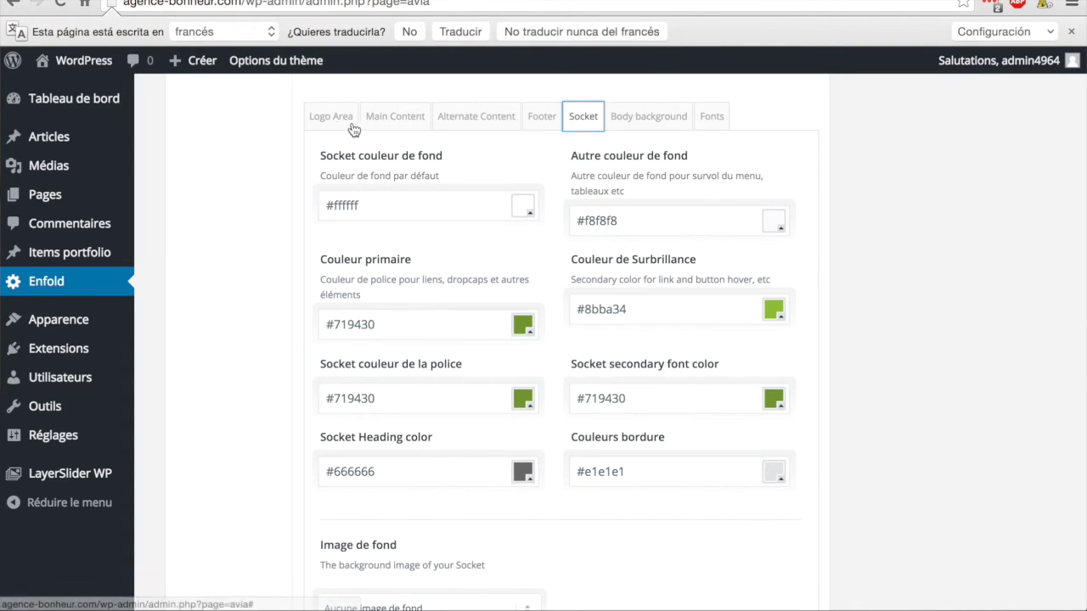
{"action": "left_click", "coordinate": [323, 119]}
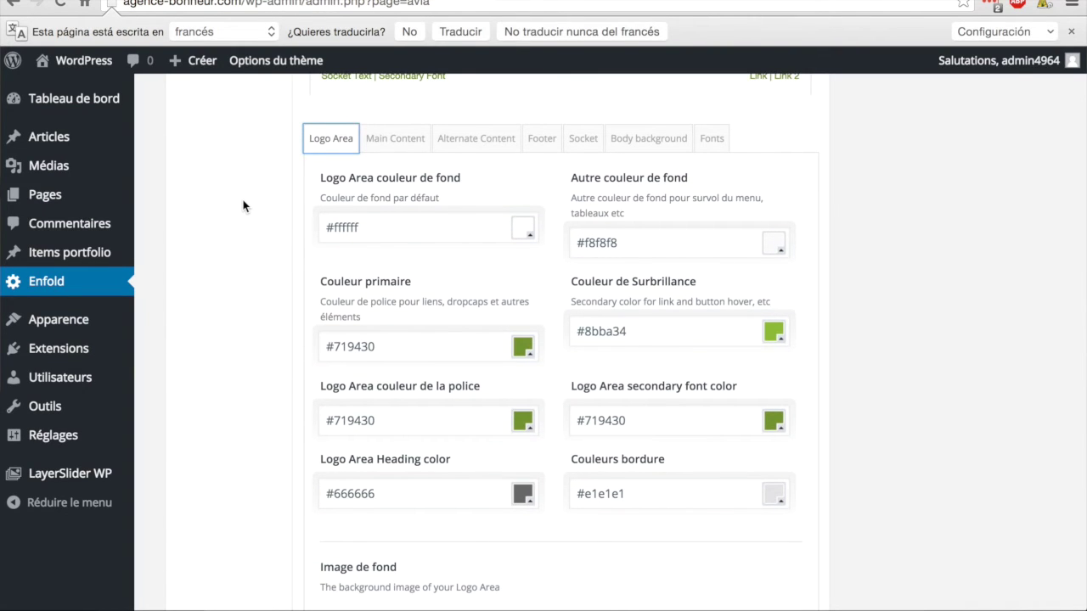
{"action": "scroll", "coordinate": [242, 206], "scroll_direction": "down", "scroll_amount": 1}
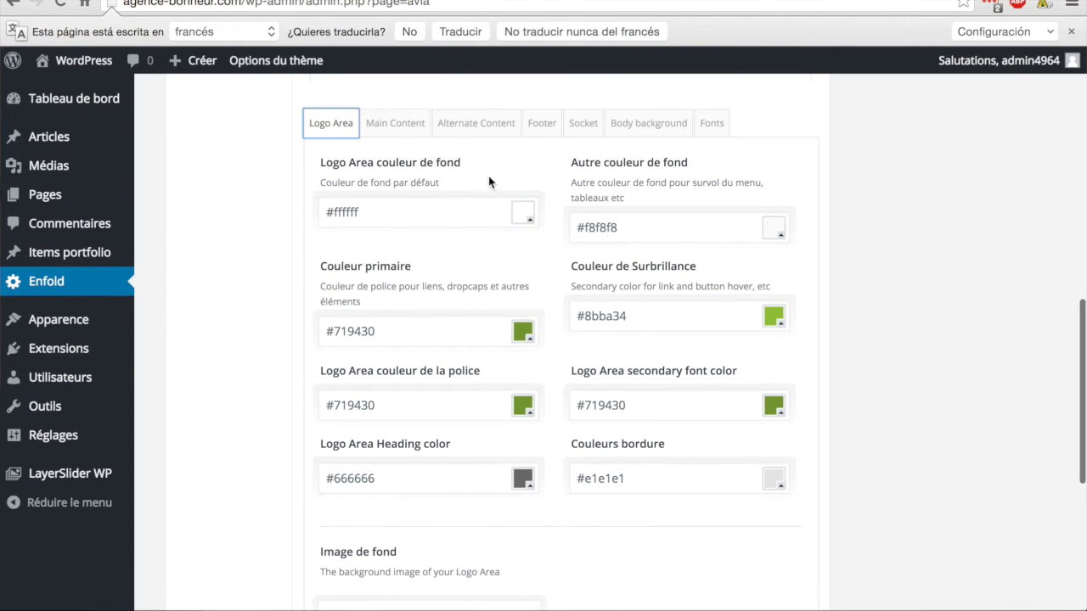
- Set the Logo Area background colour to magenta #ff00ff, check it in the frontend preview, and save all changes
{"action": "left_click", "coordinate": [523, 213]}
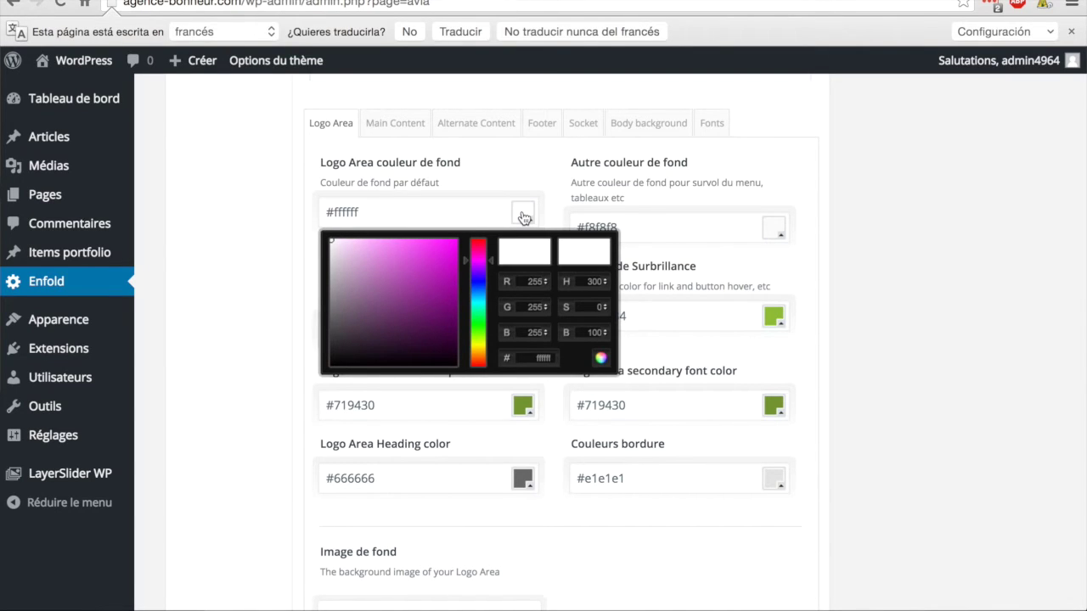
{"action": "left_click_drag", "start_coordinate": [351, 315], "coordinate": [483, 199]}
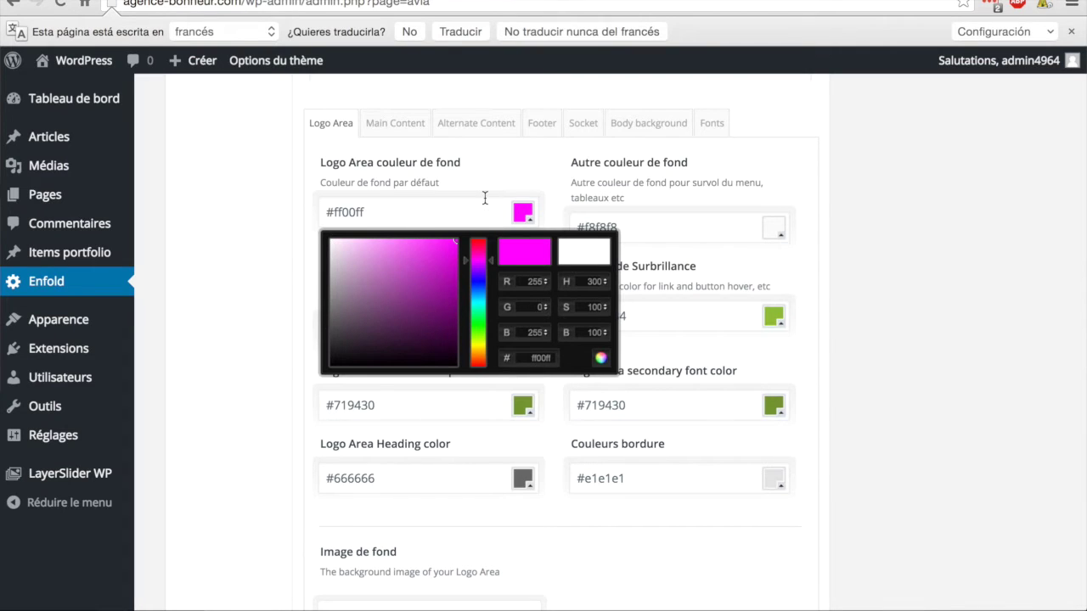
{"action": "left_click", "coordinate": [876, 243]}
{"action": "scroll", "coordinate": [877, 243], "scroll_direction": "up", "scroll_amount": 10}
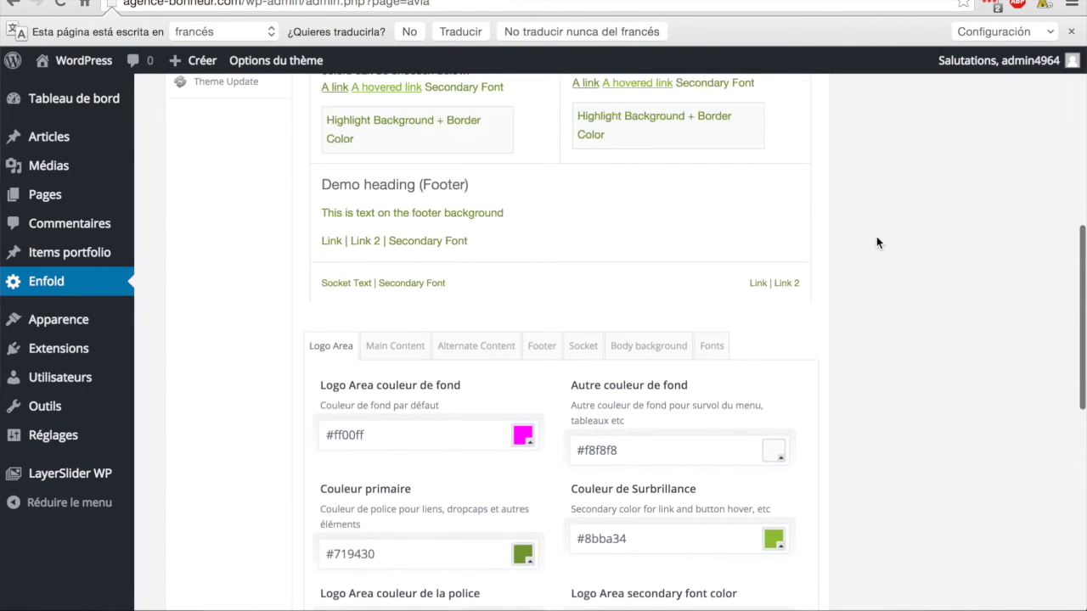
{"action": "scroll", "coordinate": [878, 243], "scroll_direction": "down", "scroll_amount": 1}
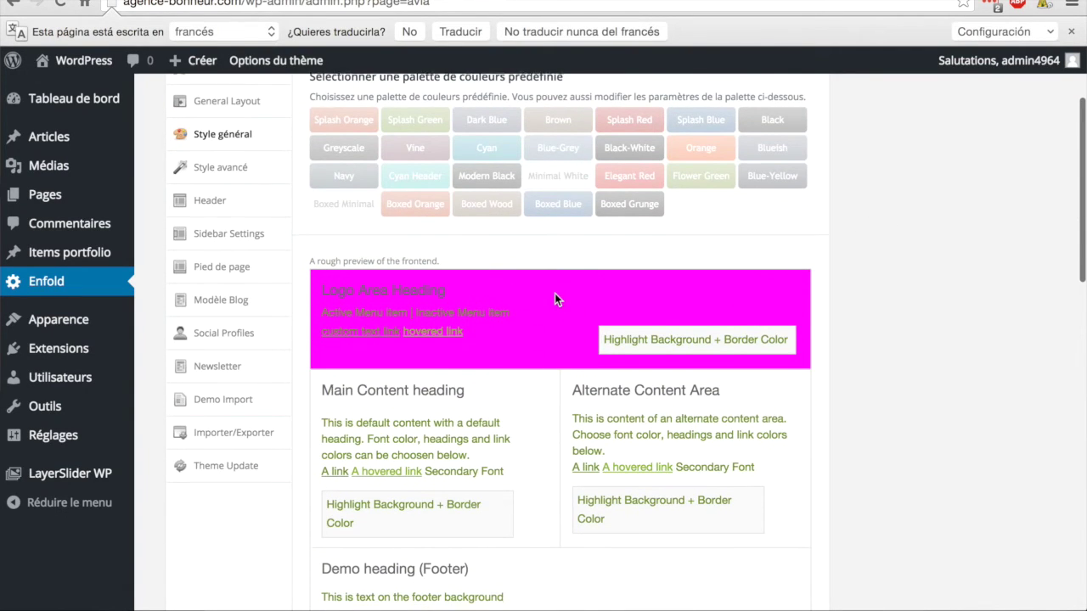
{"action": "scroll", "coordinate": [555, 293], "scroll_direction": "down", "scroll_amount": 15}
{"action": "left_click", "coordinate": [749, 500]}
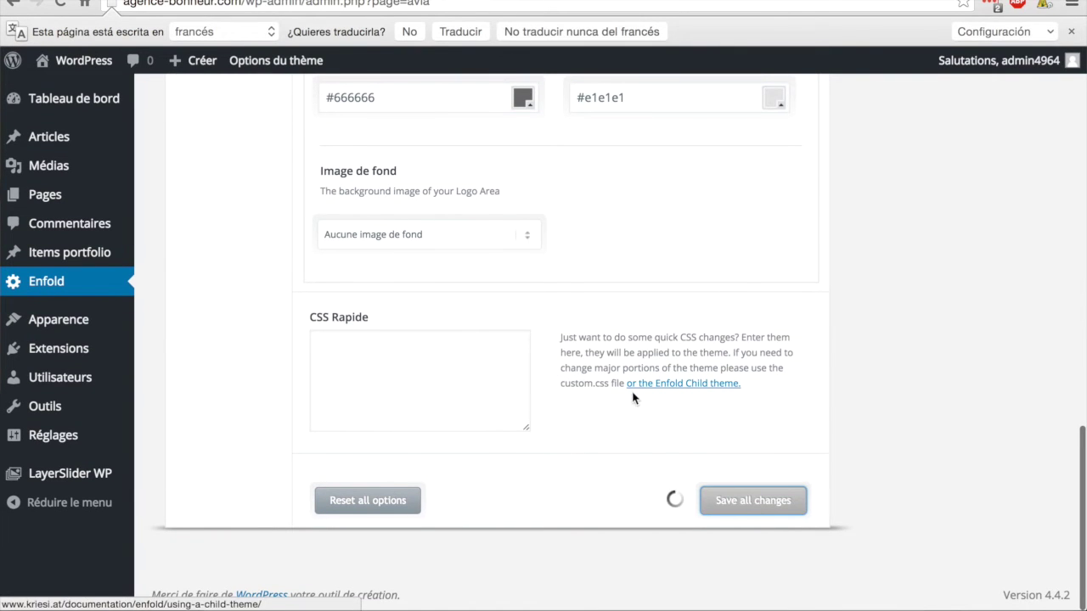
- View the header colour on the live site and return to the dashboard
{"action": "scroll", "coordinate": [607, 423], "scroll_direction": "up", "scroll_amount": 15}
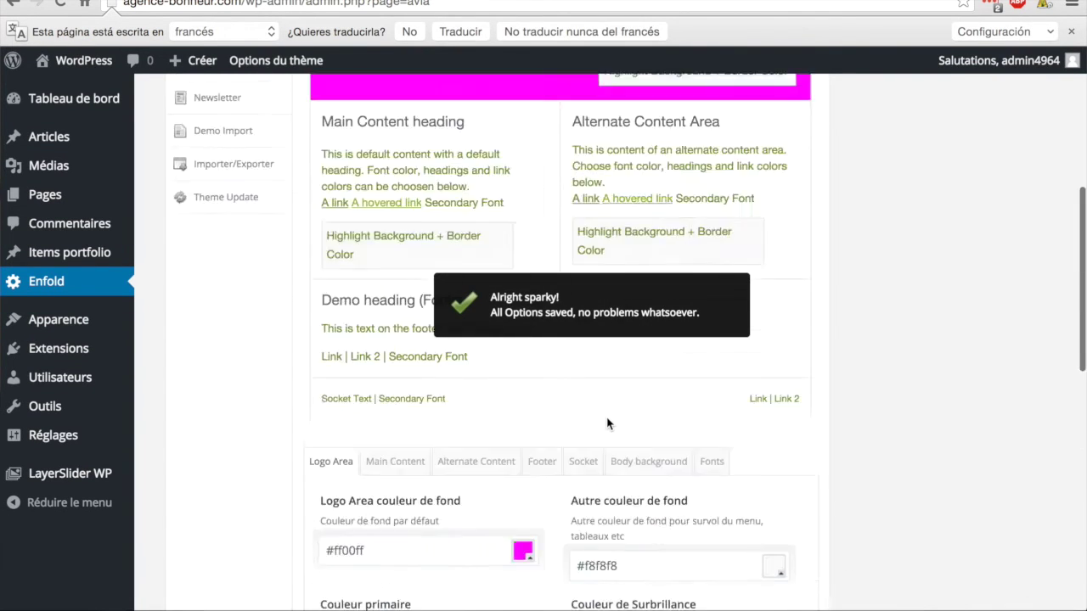
{"action": "mouse_move", "coordinate": [88, 71]}
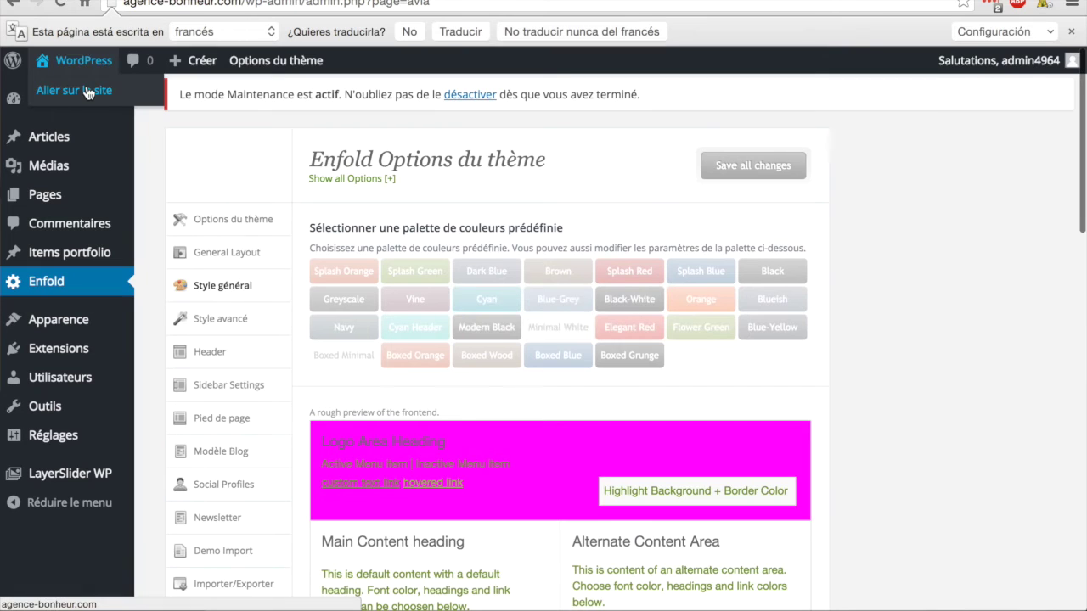
{"action": "left_click", "coordinate": [86, 90]}
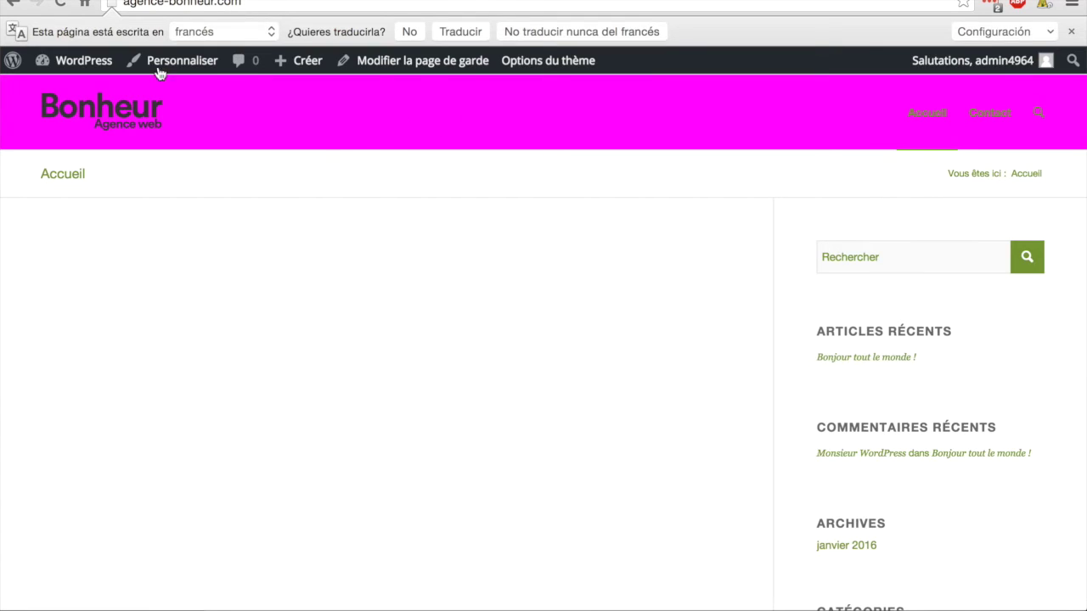
{"action": "mouse_move", "coordinate": [77, 61]}
{"action": "left_click", "coordinate": [73, 91]}
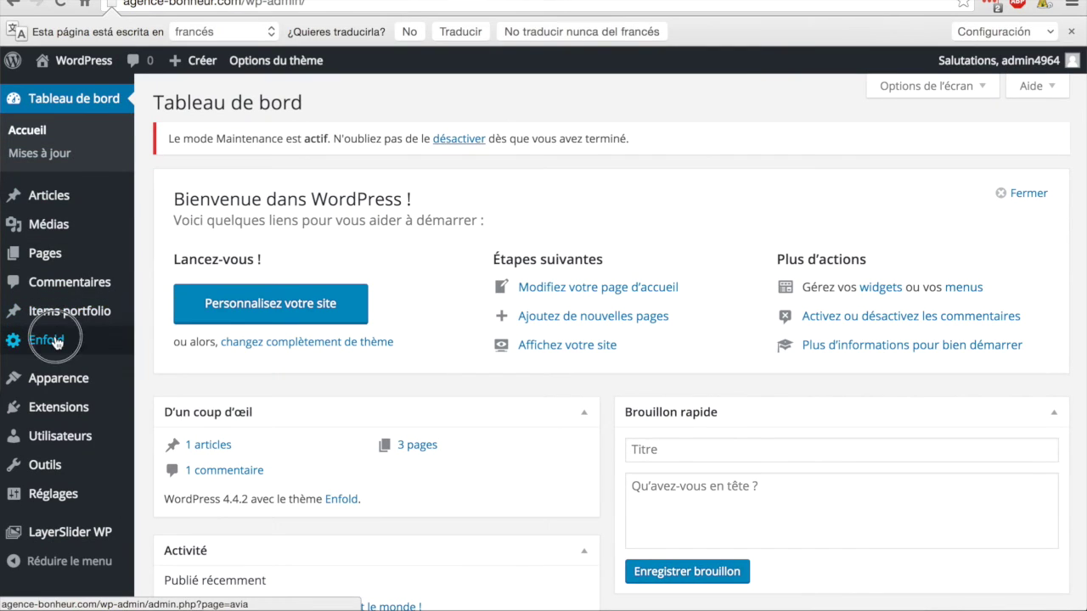
- Reopen Enfold's general style settings and set the Logo Area background colour to white #ffffff
{"action": "left_click", "coordinate": [53, 341]}
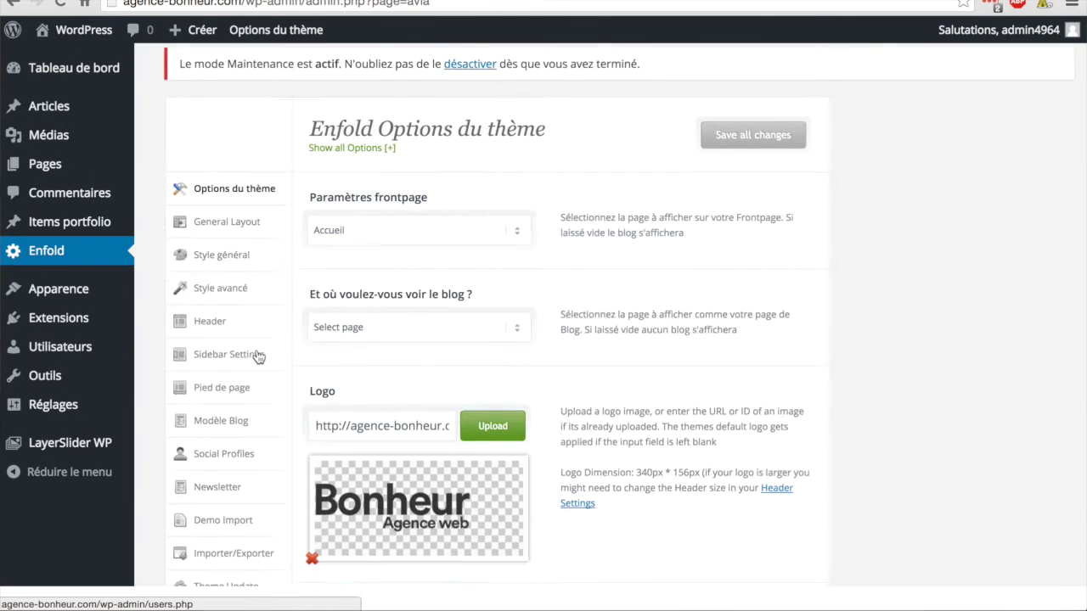
{"action": "scroll", "coordinate": [259, 357], "scroll_direction": "down", "scroll_amount": 6}
{"action": "scroll", "coordinate": [259, 340], "scroll_direction": "up", "scroll_amount": 5}
{"action": "left_click", "coordinate": [222, 287]}
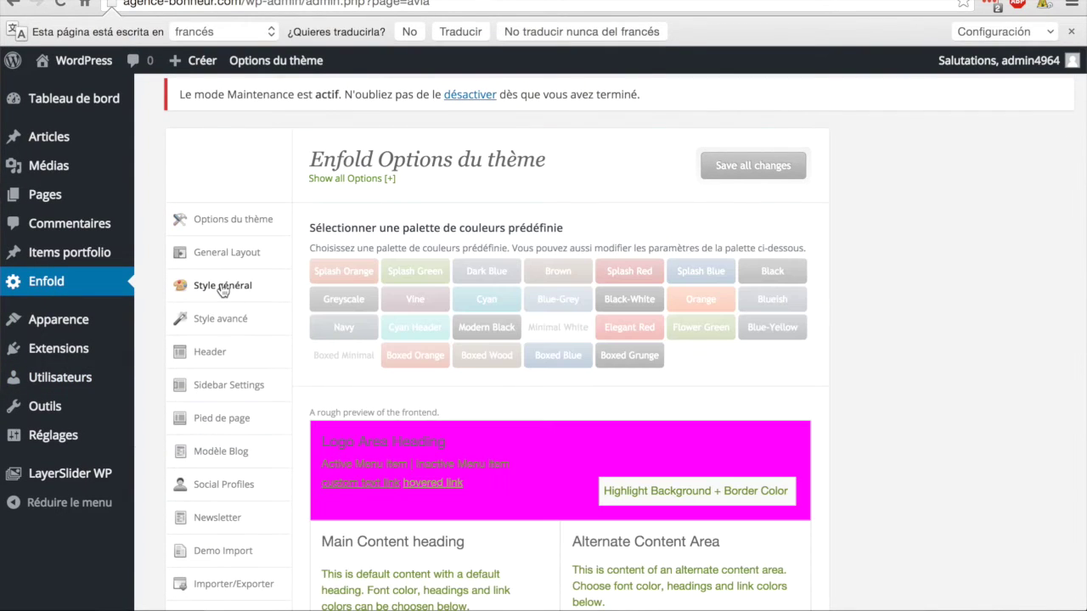
{"action": "scroll", "coordinate": [480, 340], "scroll_direction": "down", "scroll_amount": 10}
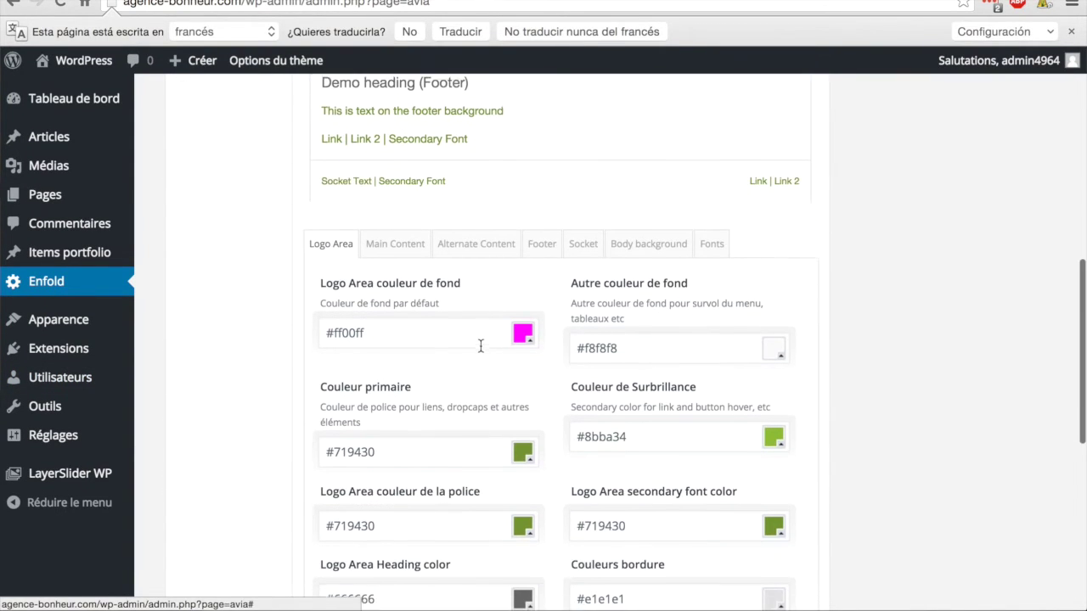
{"action": "left_click", "coordinate": [523, 309]}
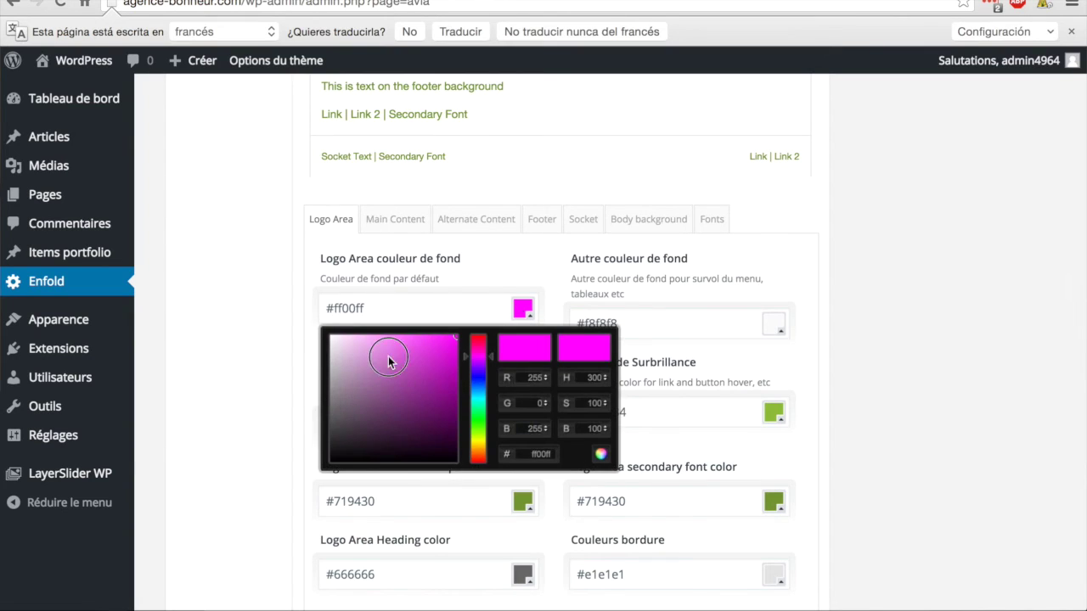
{"action": "left_click_drag", "start_coordinate": [388, 361], "coordinate": [303, 316]}
{"action": "left_click", "coordinate": [250, 322]}
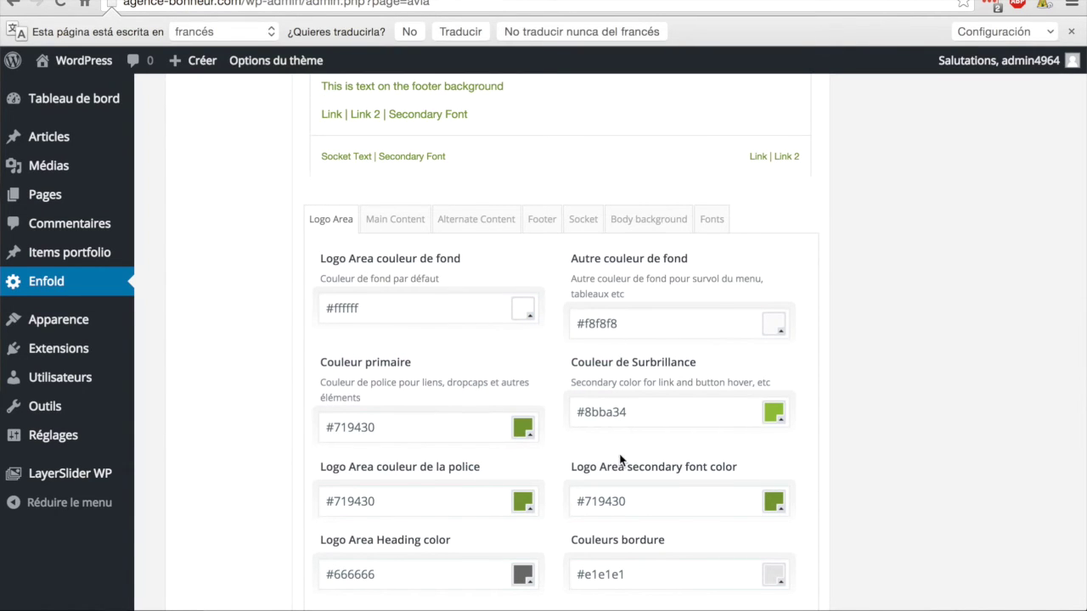
- Set the Logo Area's alternate background colour to grey #7d7d7d and check it in the frontend preview
{"action": "scroll", "coordinate": [808, 272], "scroll_direction": "down", "scroll_amount": 2}
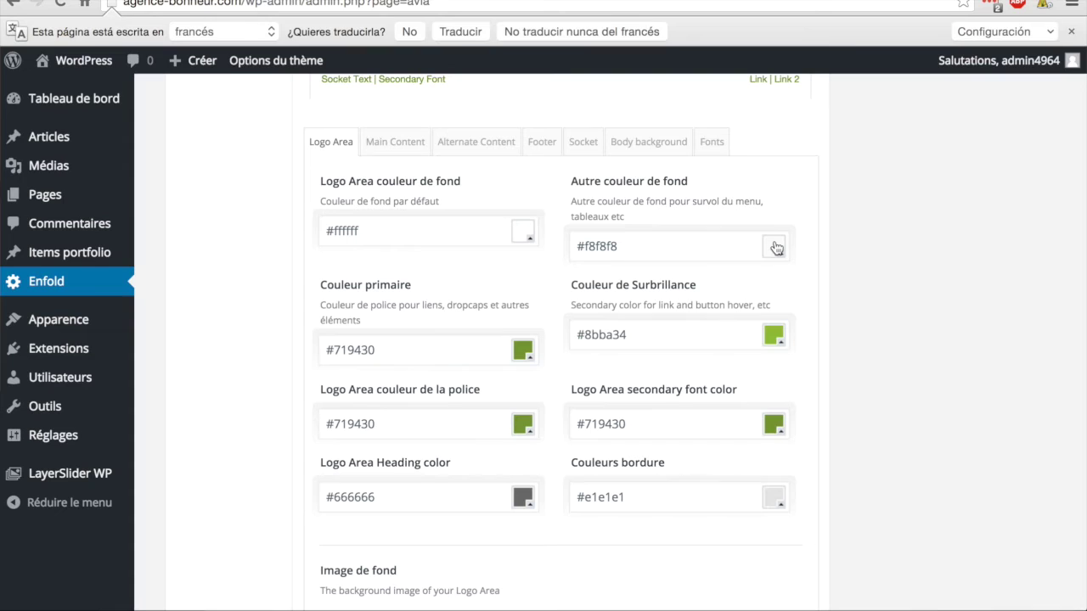
{"action": "left_click", "coordinate": [776, 247]}
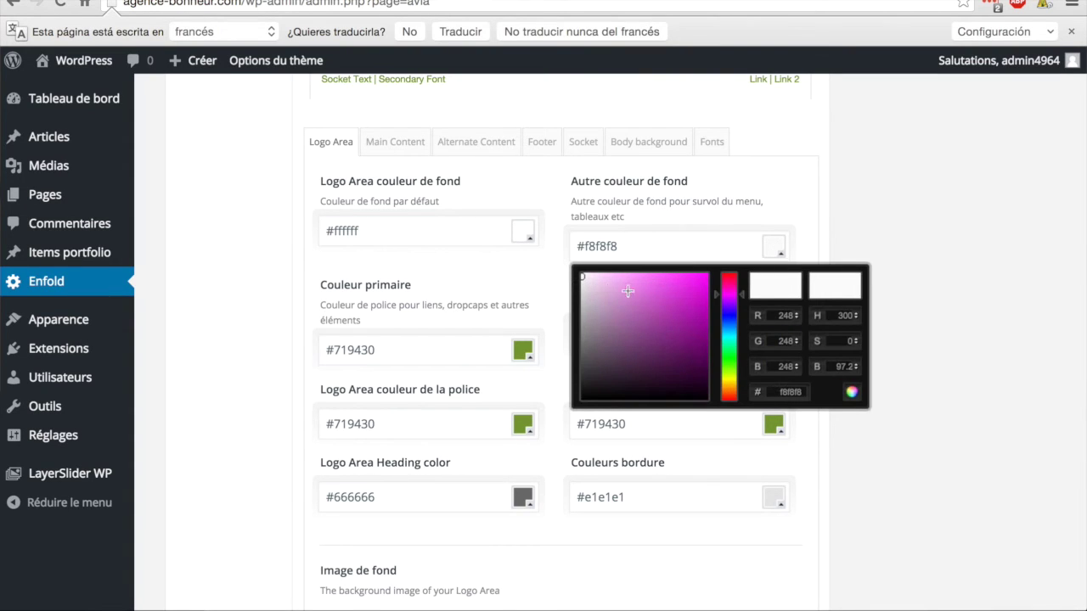
{"action": "left_click_drag", "start_coordinate": [589, 275], "coordinate": [558, 337]}
{"action": "left_click", "coordinate": [825, 187]}
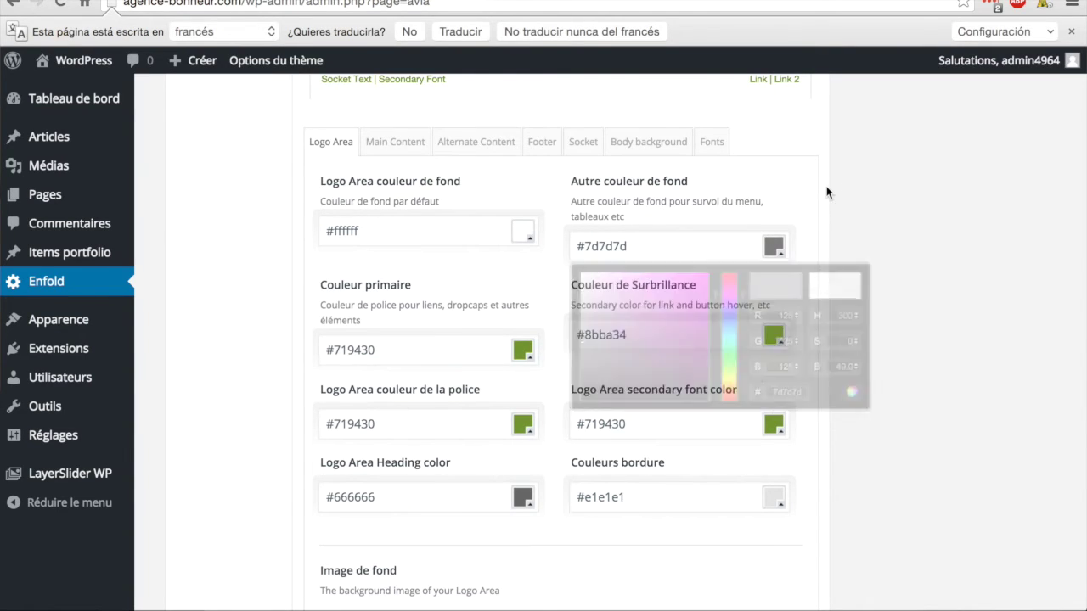
{"action": "scroll", "coordinate": [805, 178], "scroll_direction": "up", "scroll_amount": 6}
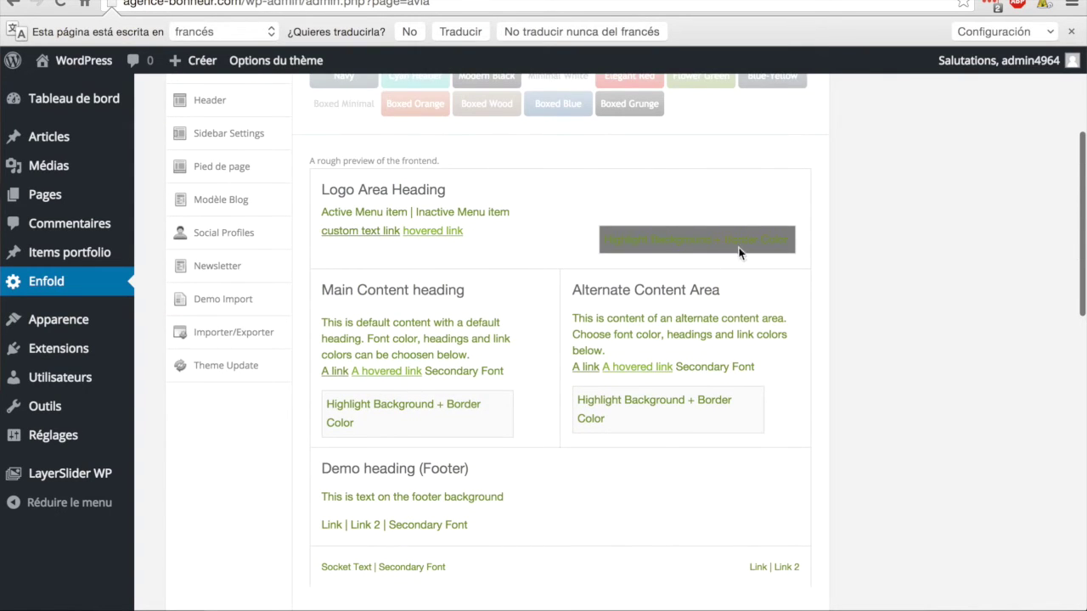
- Set the Logo Area's primary colour, used for links and dropcaps, to black and check it in the frontend preview
{"action": "scroll", "coordinate": [855, 265], "scroll_direction": "down", "scroll_amount": 6}
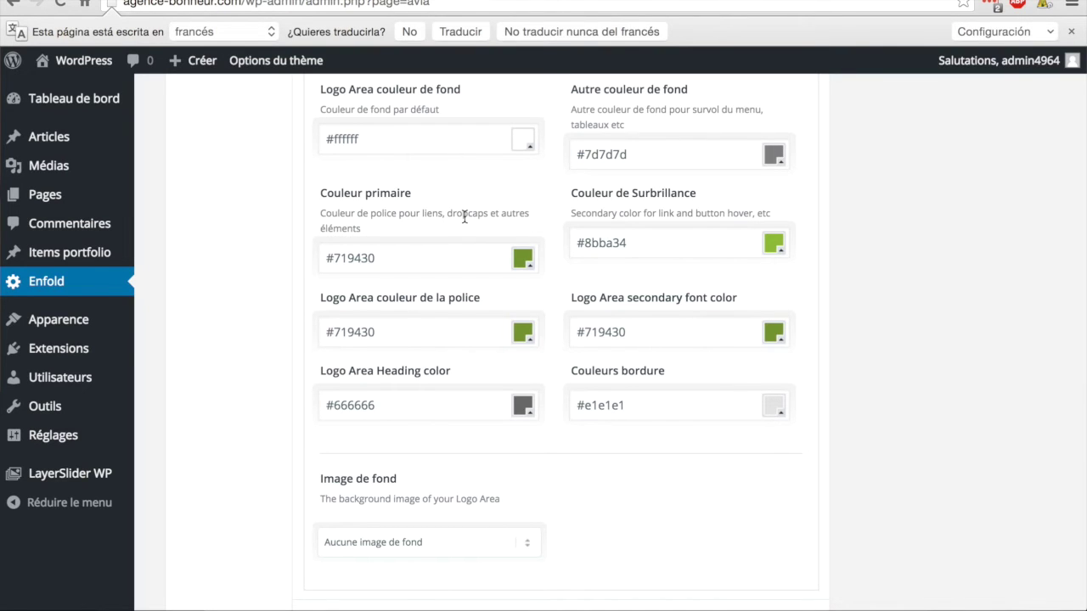
{"action": "left_click", "coordinate": [520, 256]}
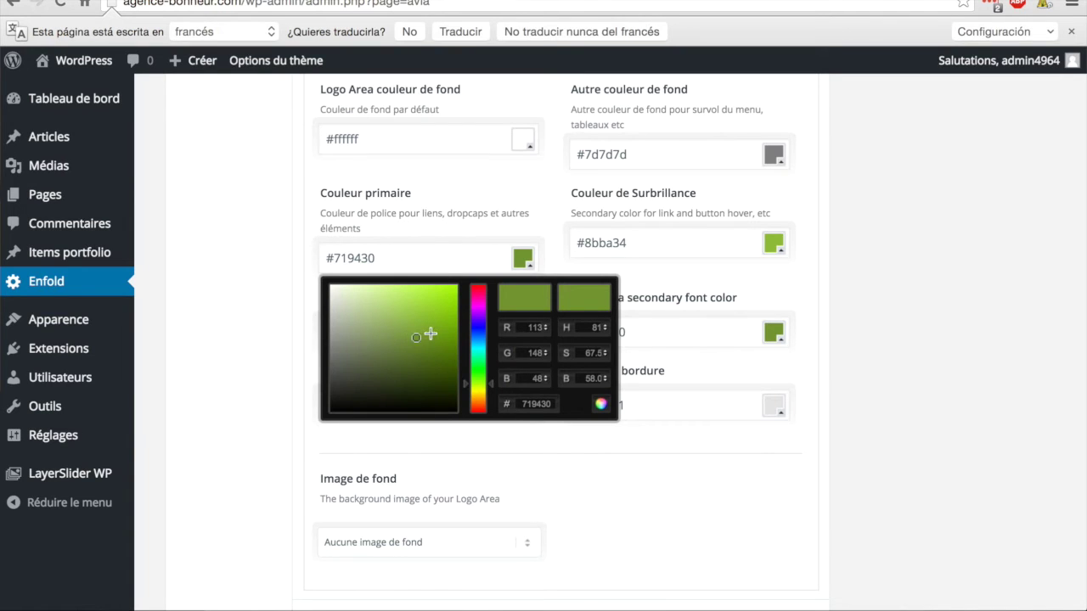
{"action": "left_click_drag", "start_coordinate": [415, 340], "coordinate": [308, 447]}
{"action": "left_click", "coordinate": [280, 383]}
{"action": "scroll", "coordinate": [1001, 411], "scroll_direction": "up", "scroll_amount": 5}
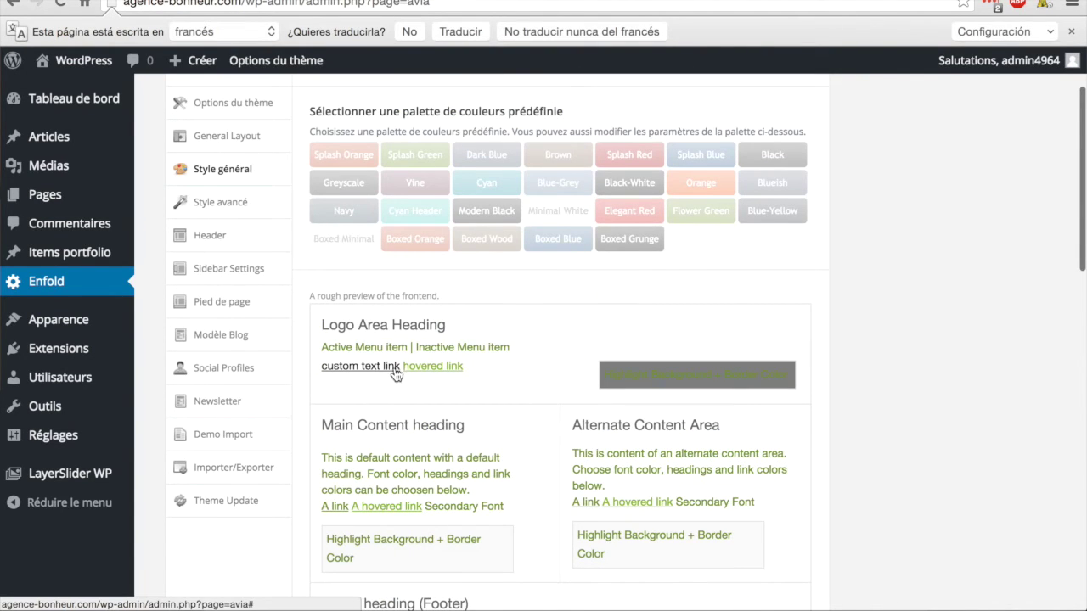
- Set the Logo Area's highlight colour, used for link and button hover, to grey #757575 and check it in the frontend preview
{"action": "scroll", "coordinate": [475, 372], "scroll_direction": "down", "scroll_amount": 6}
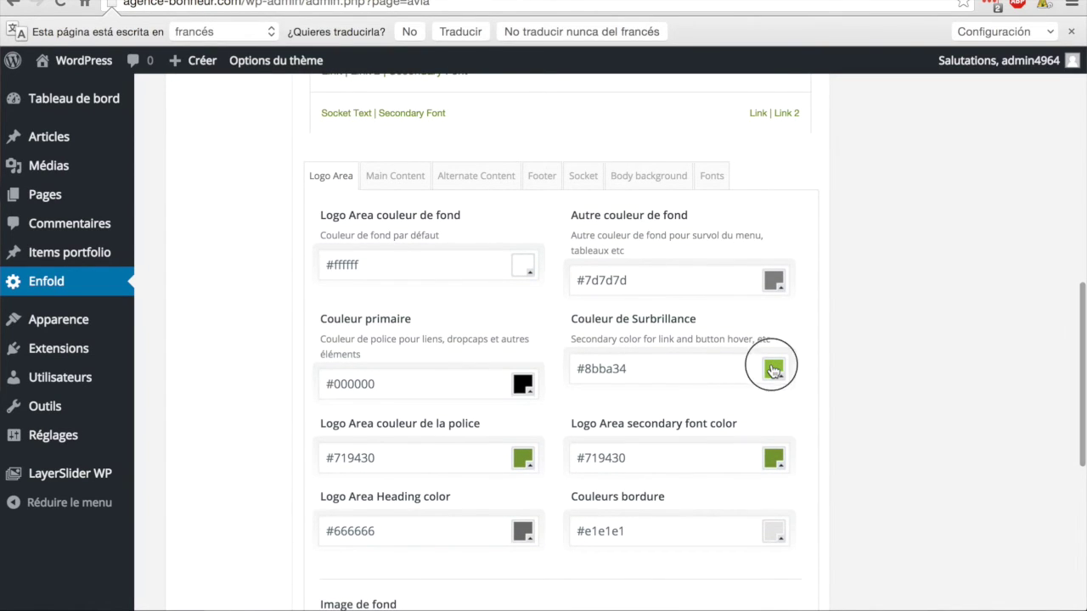
{"action": "left_click", "coordinate": [773, 371]}
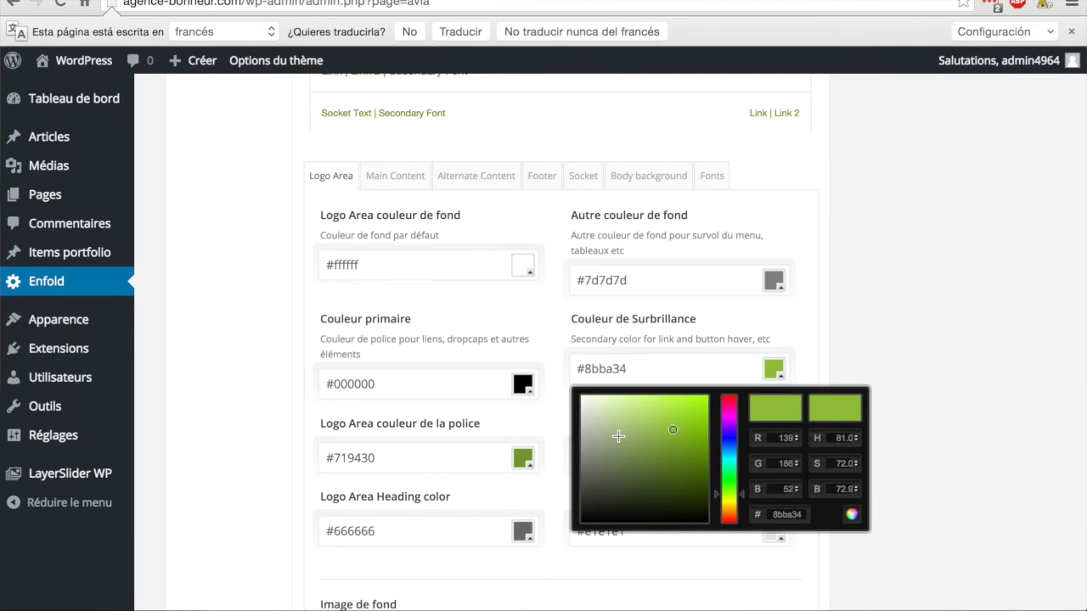
{"action": "mouse_move", "coordinate": [584, 439]}
{"action": "left_mouse_down"}
{"action": "mouse_move", "coordinate": [569, 477]}
{"action": "mouse_move", "coordinate": [564, 455]}
{"action": "mouse_move", "coordinate": [575, 466]}
{"action": "left_mouse_up"}
{"action": "left_click", "coordinate": [935, 352]}
{"action": "scroll", "coordinate": [934, 352], "scroll_direction": "up", "scroll_amount": 10}
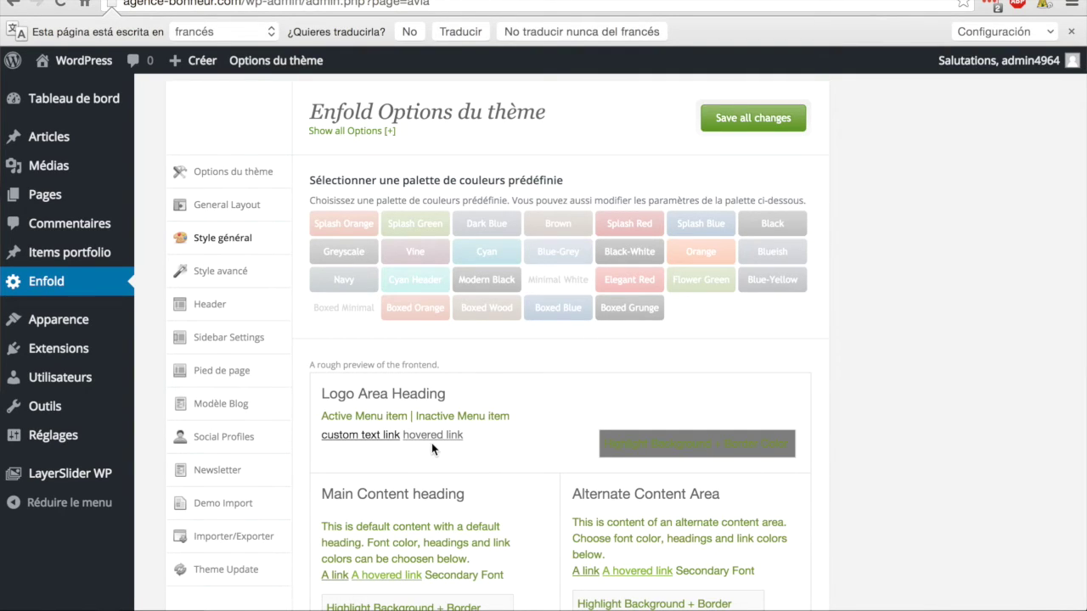
- Set the Logo Area's font colour to black #000000
{"action": "scroll", "coordinate": [544, 464], "scroll_direction": "down", "scroll_amount": 5}
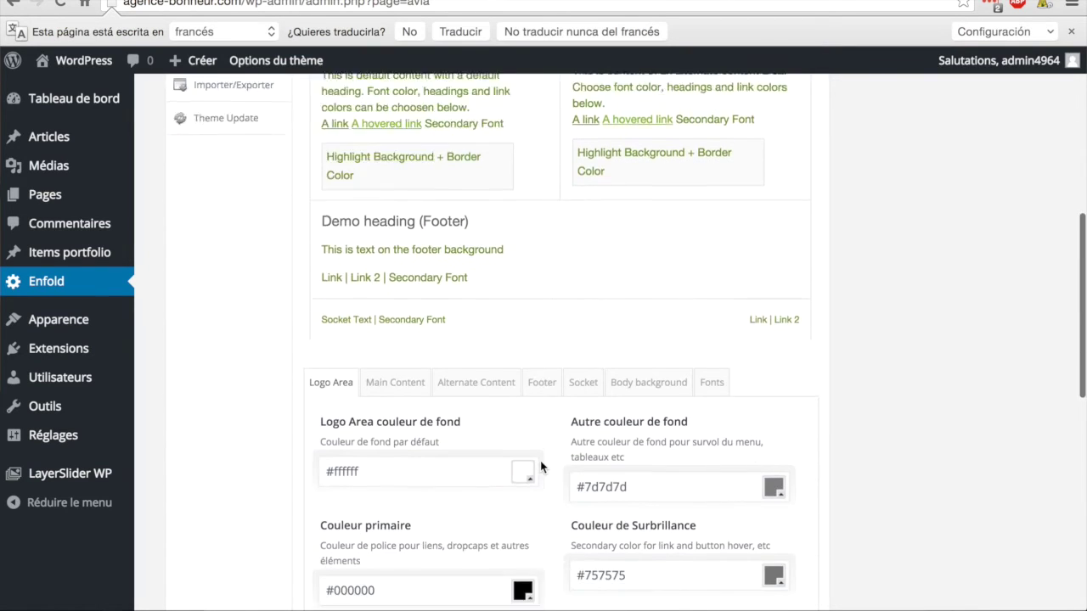
{"action": "scroll", "coordinate": [594, 476], "scroll_direction": "down", "scroll_amount": 2}
{"action": "scroll", "coordinate": [887, 503], "scroll_direction": "down", "scroll_amount": 2}
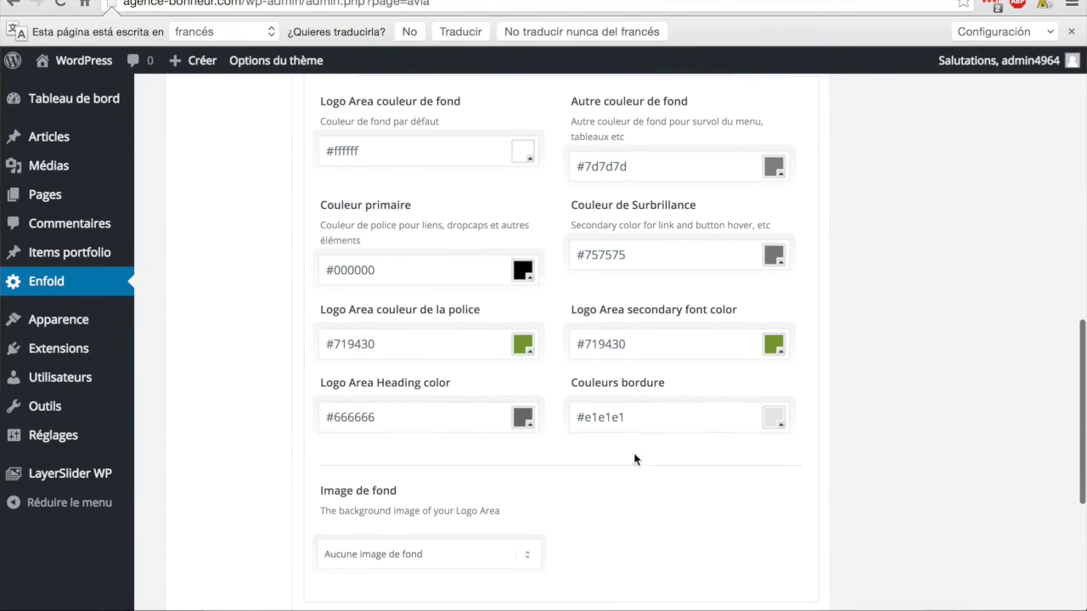
{"action": "left_click", "coordinate": [523, 348]}
{"action": "left_click_drag", "start_coordinate": [412, 423], "coordinate": [309, 512]}
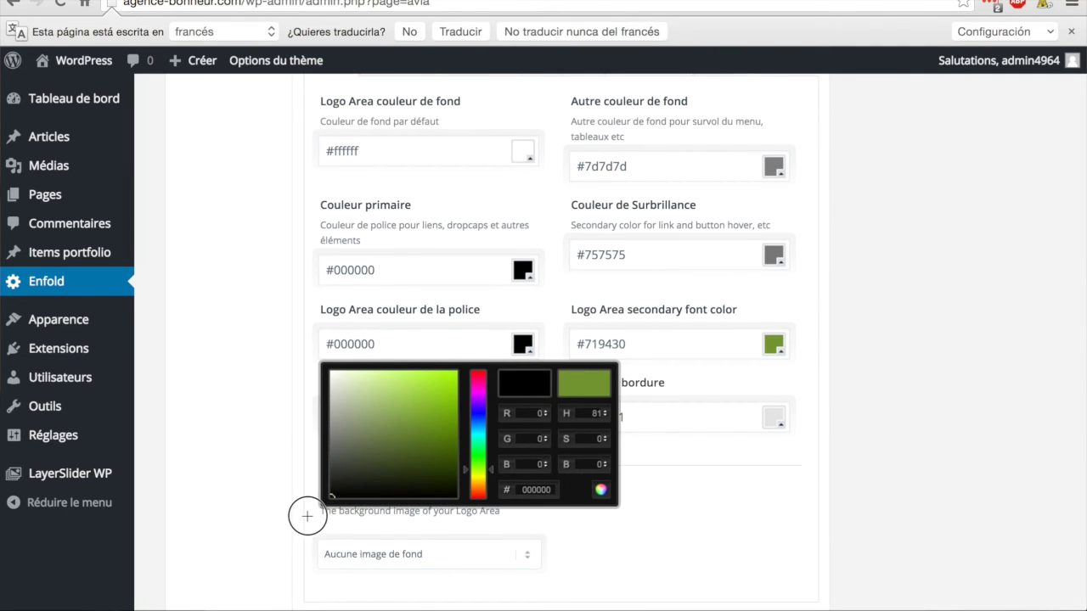
{"action": "left_click", "coordinate": [328, 489]}
{"action": "left_click_drag", "start_coordinate": [328, 489], "coordinate": [323, 498]}
{"action": "left_click", "coordinate": [975, 434]}
- Set the Logo Area's secondary font colour to black #000000
{"action": "scroll", "coordinate": [975, 434], "scroll_direction": "down", "scroll_amount": 2}
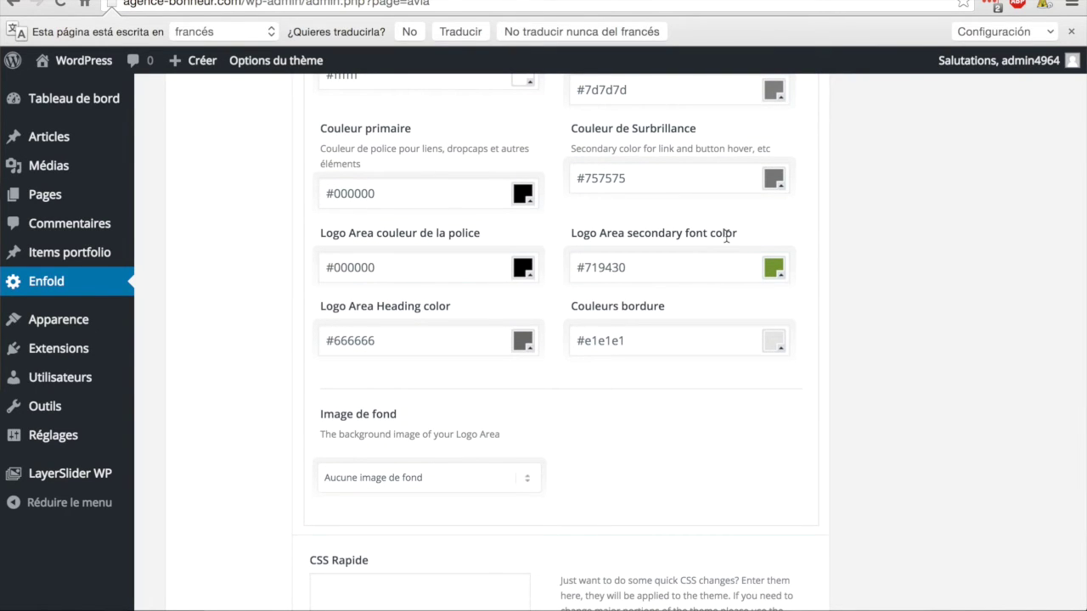
{"action": "scroll", "coordinate": [866, 240], "scroll_direction": "down", "scroll_amount": 2}
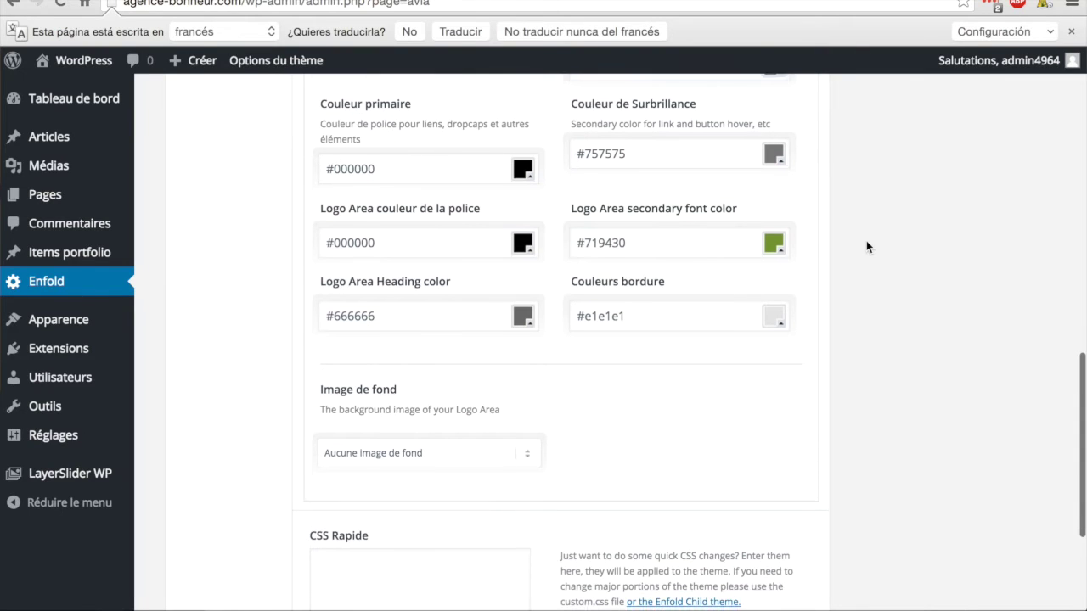
{"action": "left_click", "coordinate": [773, 229]}
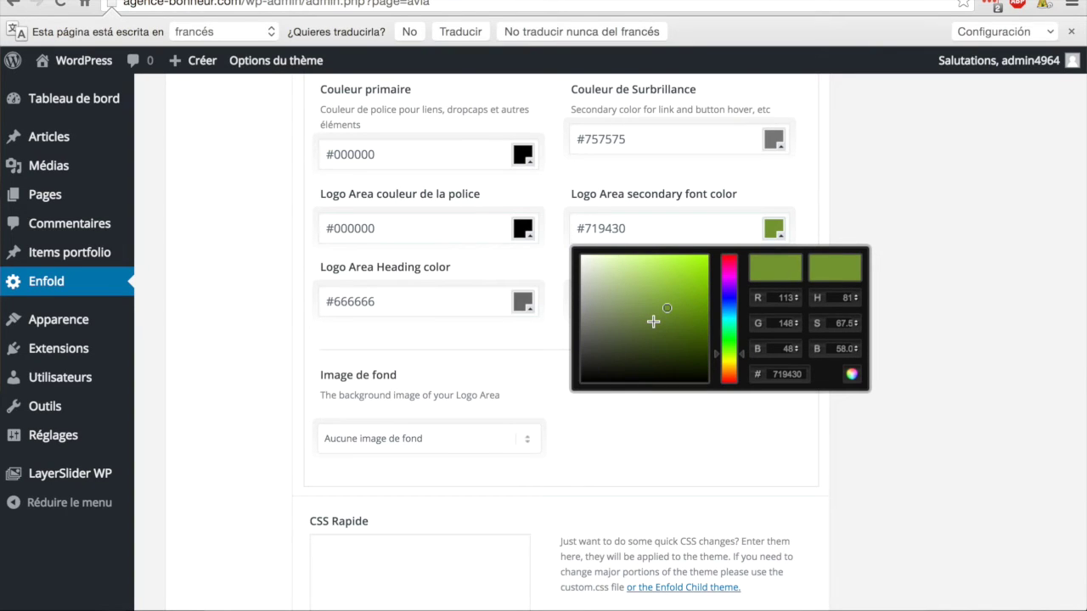
{"action": "left_click_drag", "start_coordinate": [654, 323], "coordinate": [575, 406]}
{"action": "left_click", "coordinate": [656, 430]}
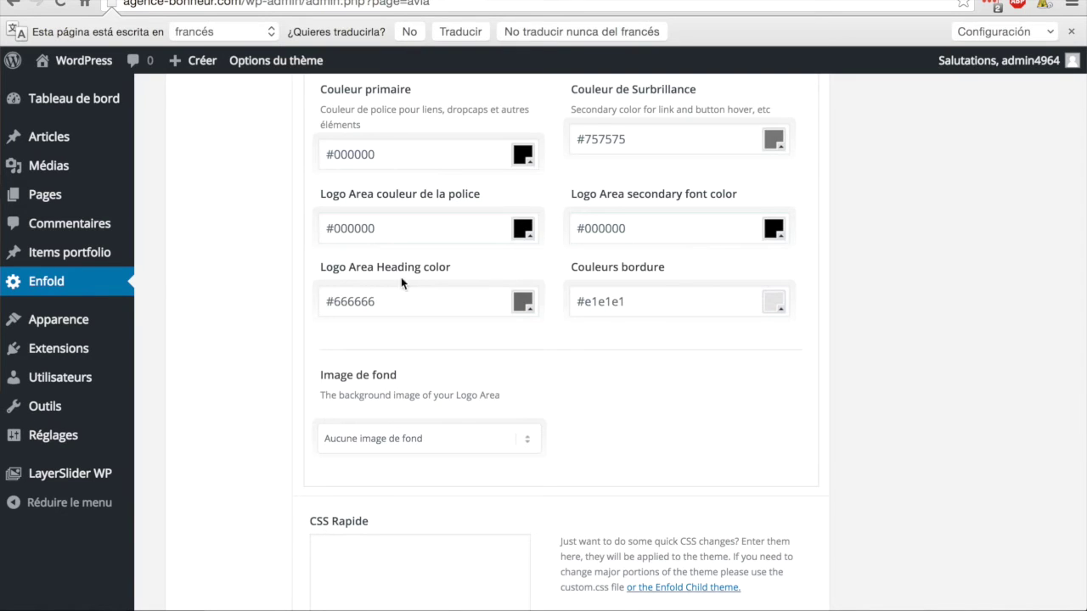
- Set the Logo Area's heading colour to red #ff0000 and check it in the frontend preview
{"action": "left_click", "coordinate": [523, 304]}
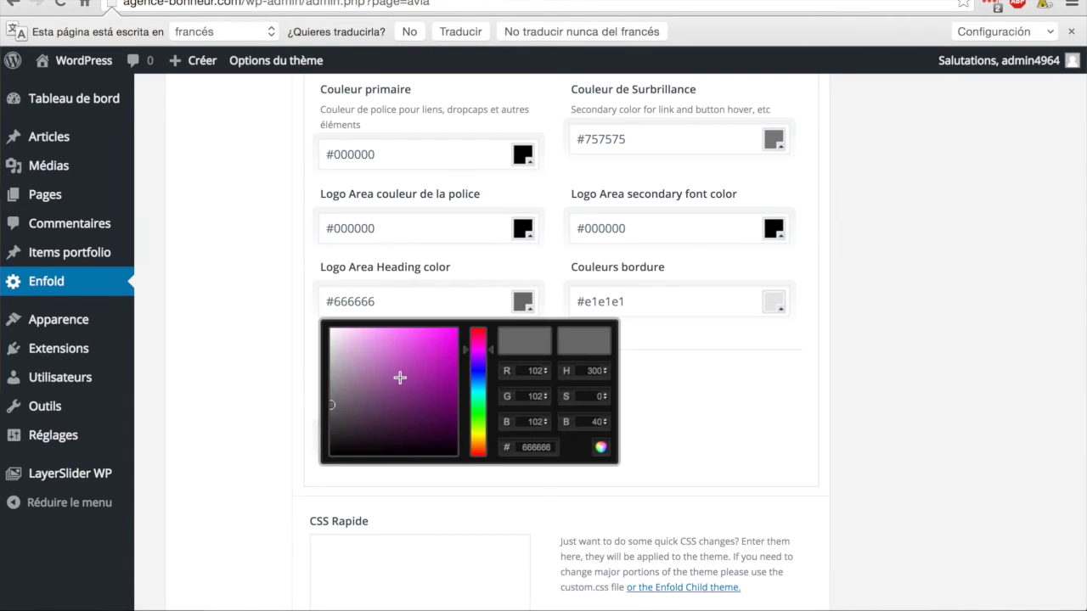
{"action": "mouse_move", "coordinate": [340, 400]}
{"action": "left_mouse_down"}
{"action": "mouse_move", "coordinate": [303, 439]}
{"action": "mouse_move", "coordinate": [298, 502]}
{"action": "left_mouse_up"}
{"action": "left_click_drag", "start_coordinate": [463, 351], "coordinate": [466, 298]}
{"action": "mouse_move", "coordinate": [341, 453]}
{"action": "left_mouse_down"}
{"action": "mouse_move", "coordinate": [328, 286]}
{"action": "mouse_move", "coordinate": [477, 280]}
{"action": "left_mouse_up"}
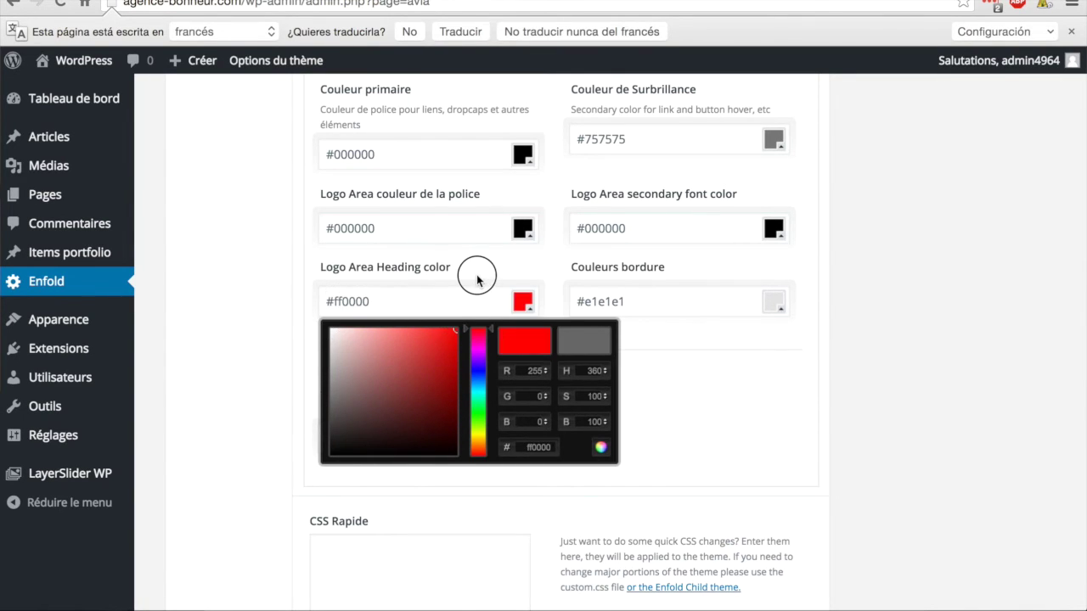
{"action": "left_click", "coordinate": [712, 393]}
{"action": "scroll", "coordinate": [712, 389], "scroll_direction": "up", "scroll_amount": 10}
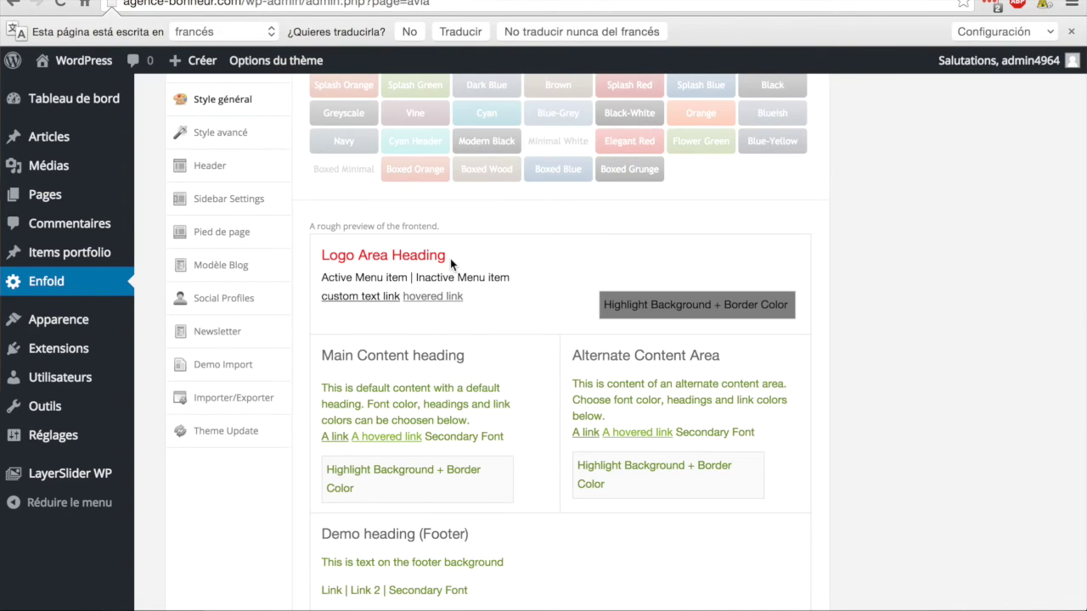
- Set the Logo Area's border colour to black #000000
{"action": "scroll", "coordinate": [450, 258], "scroll_direction": "down", "scroll_amount": 7}
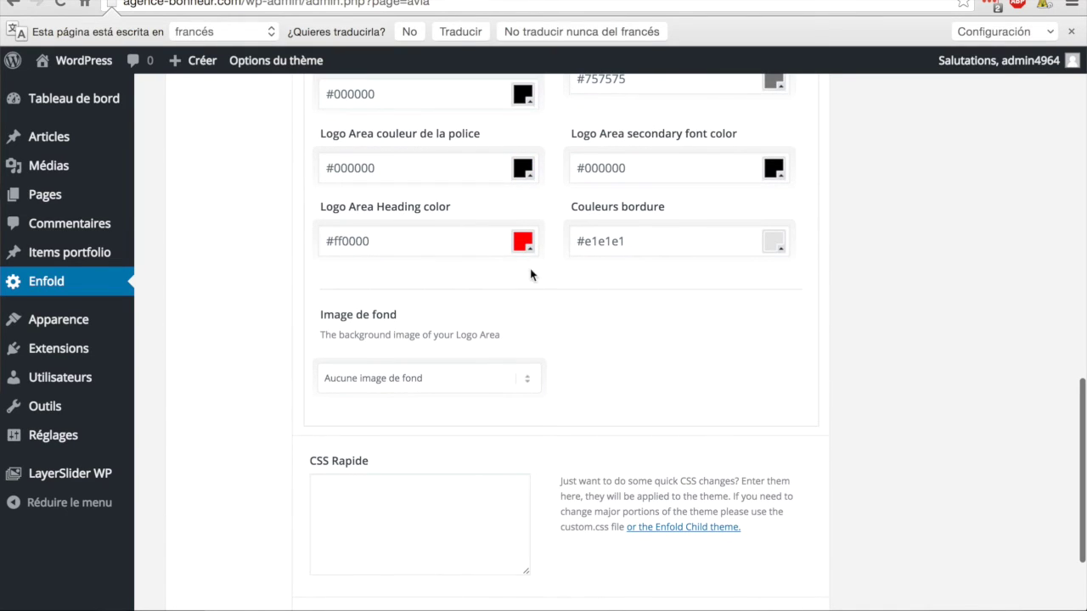
{"action": "scroll", "coordinate": [684, 299], "scroll_direction": "up", "scroll_amount": 1}
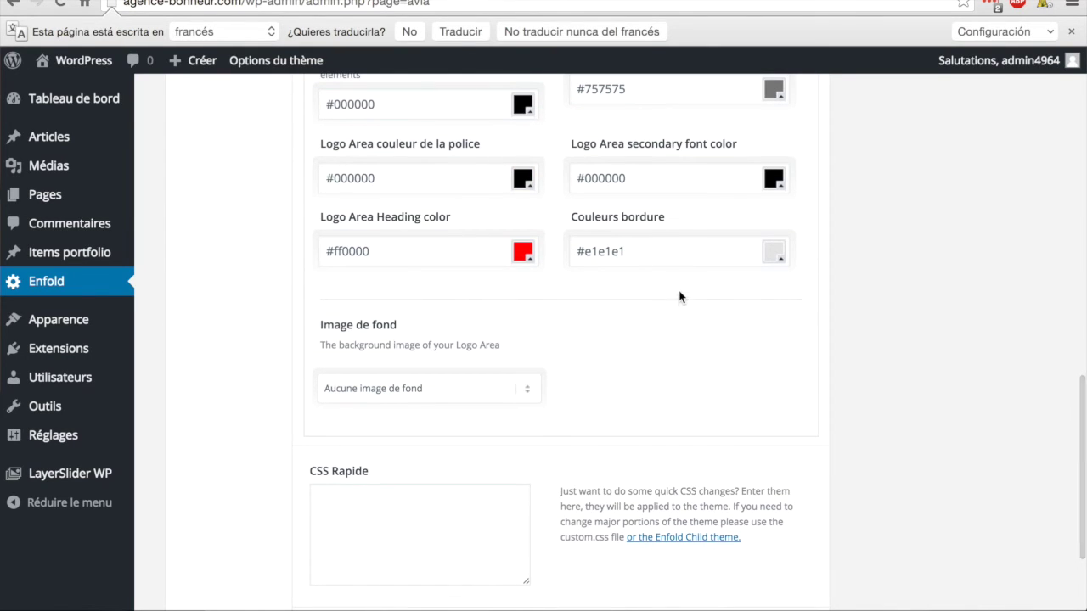
{"action": "left_click", "coordinate": [773, 252]}
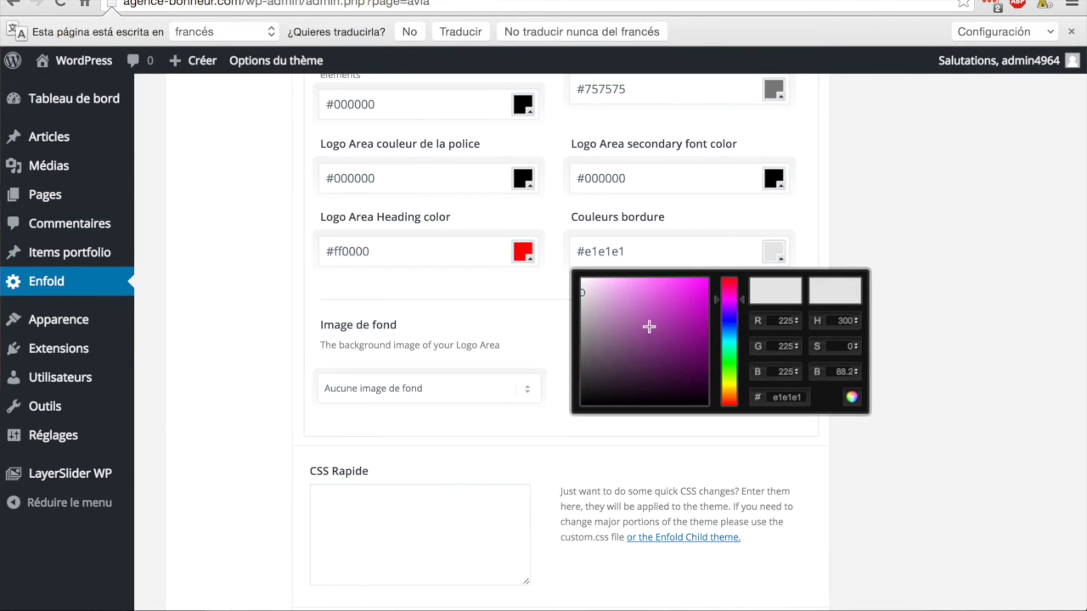
{"action": "mouse_move", "coordinate": [600, 342]}
{"action": "left_mouse_down"}
{"action": "mouse_move", "coordinate": [556, 400]}
{"action": "mouse_move", "coordinate": [550, 435]}
{"action": "left_mouse_up"}
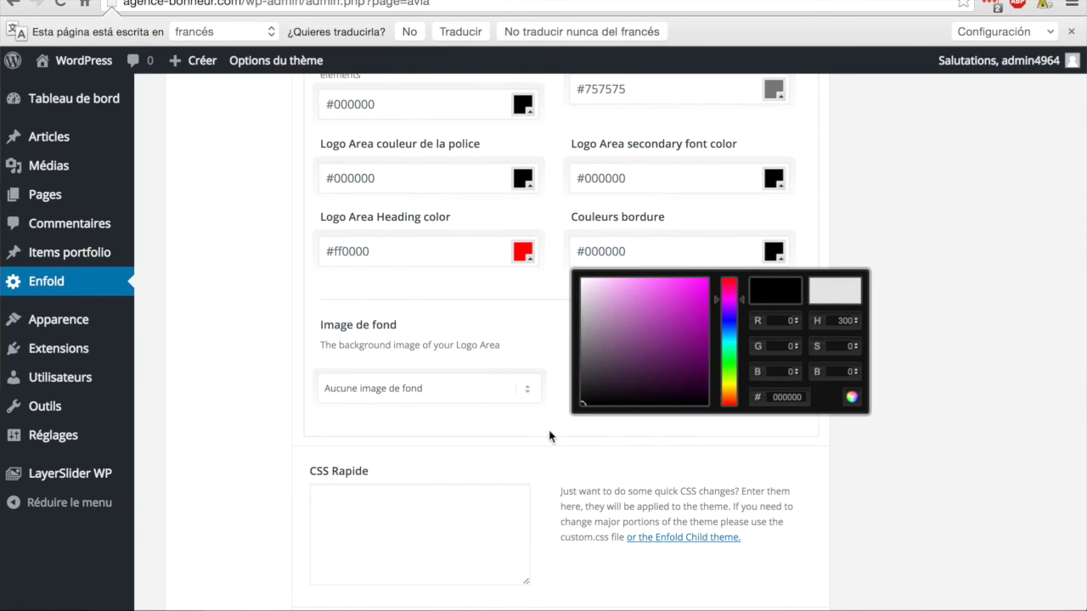
{"action": "left_click", "coordinate": [686, 435]}
{"action": "scroll", "coordinate": [878, 379], "scroll_direction": "up", "scroll_amount": 3}
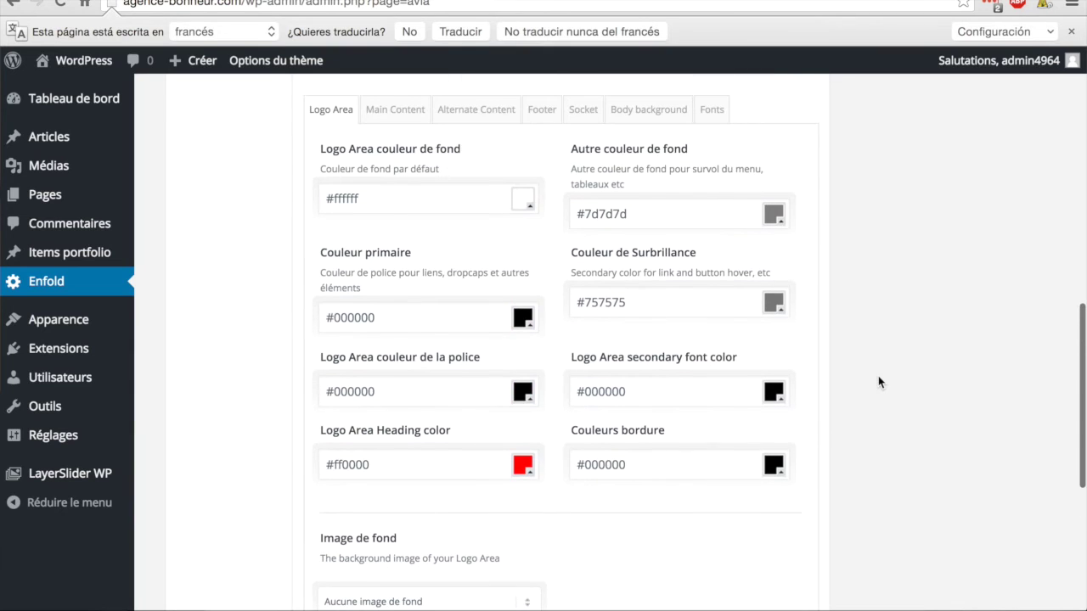
- Save all the changed theme options
{"action": "scroll", "coordinate": [879, 375], "scroll_direction": "down", "scroll_amount": 8}
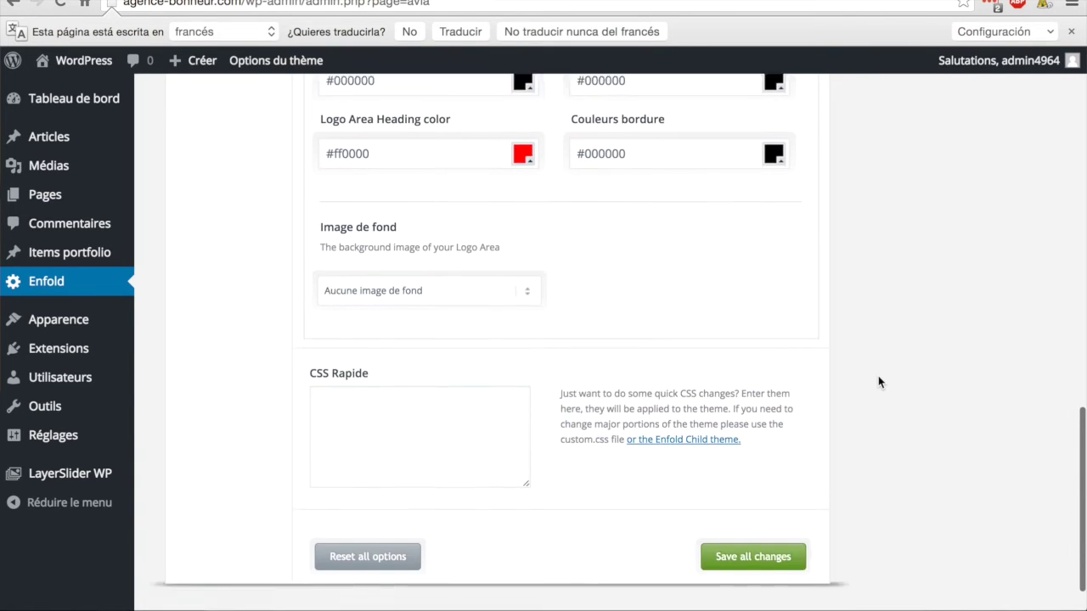
{"action": "left_click", "coordinate": [753, 500]}
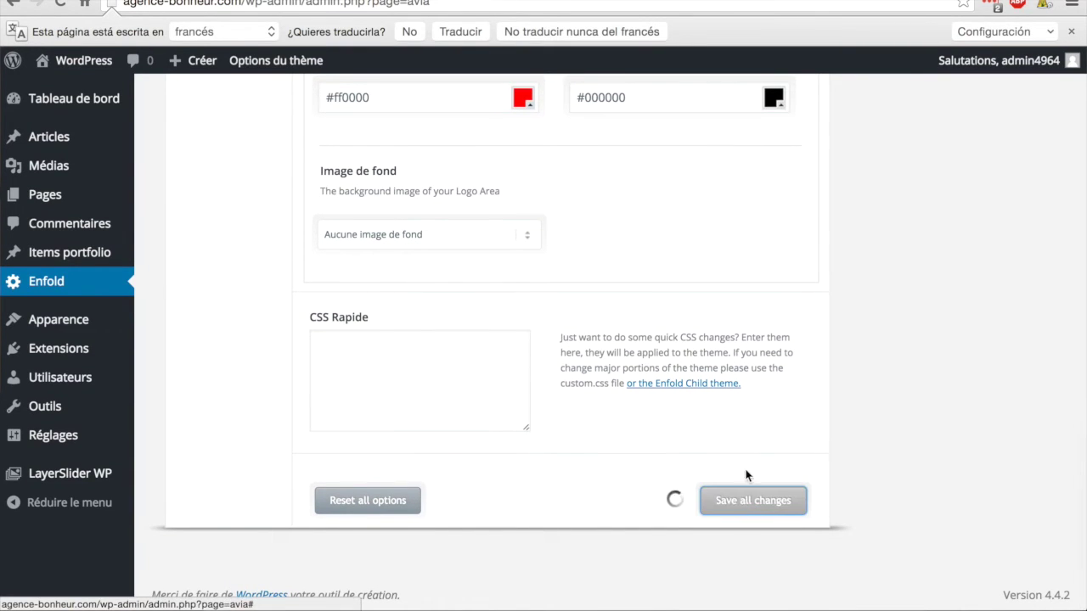
{"action": "scroll", "coordinate": [753, 441], "scroll_direction": "up", "scroll_amount": 10}
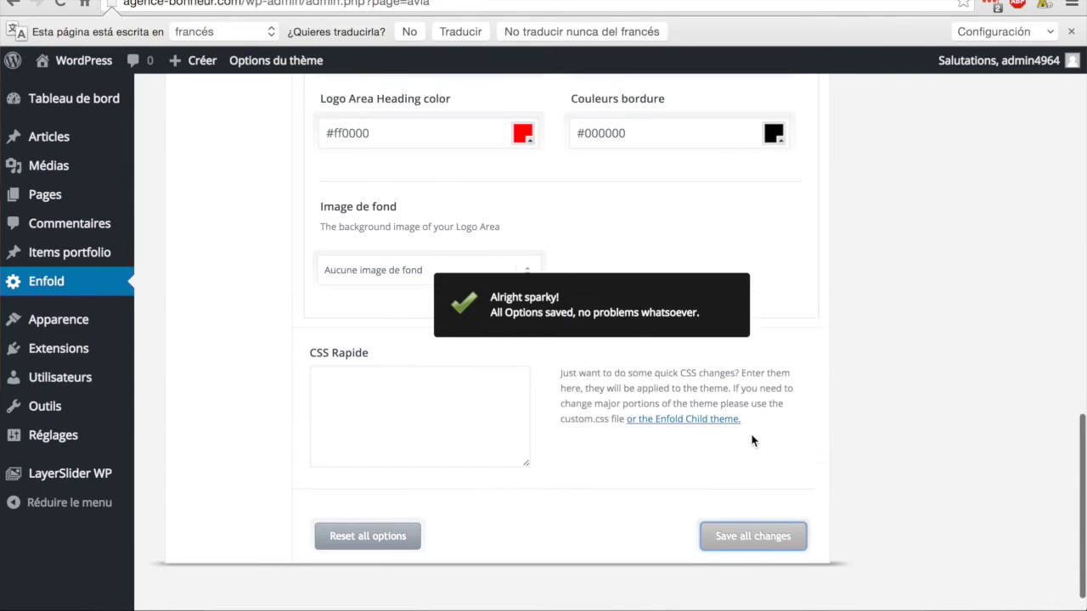
{"action": "scroll", "coordinate": [753, 438], "scroll_direction": "down", "scroll_amount": 5}
{"action": "scroll", "coordinate": [752, 441], "scroll_direction": "up", "scroll_amount": 15}
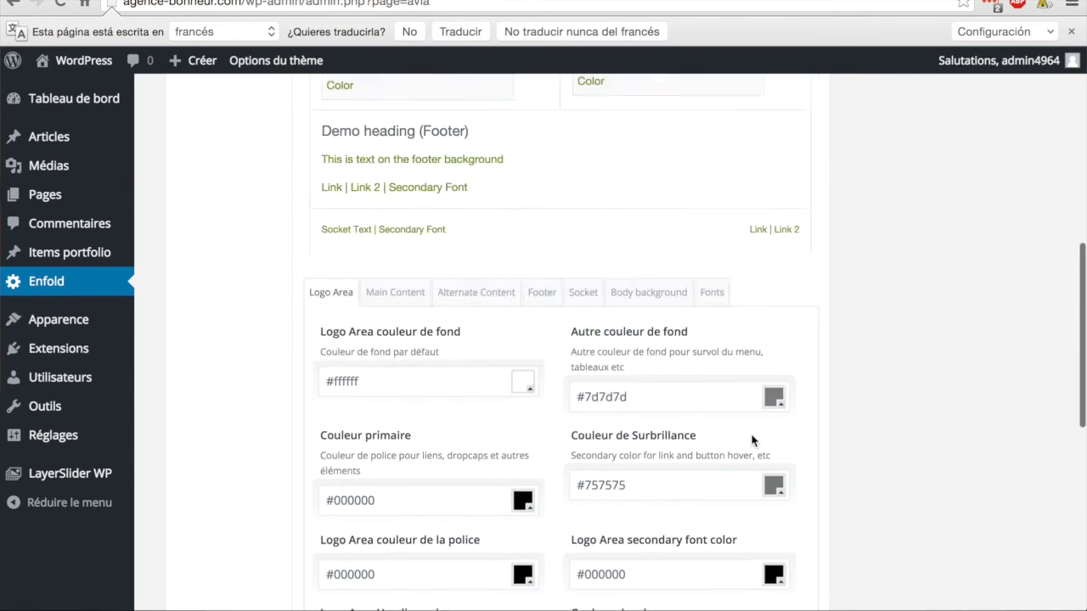
{"action": "scroll", "coordinate": [752, 441], "scroll_direction": "up", "scroll_amount": 2}
- Visit the live site and examine the header, sidebar headings and link colours, including the Méta widget
{"action": "mouse_move", "coordinate": [53, 60]}
{"action": "left_click", "coordinate": [68, 90]}
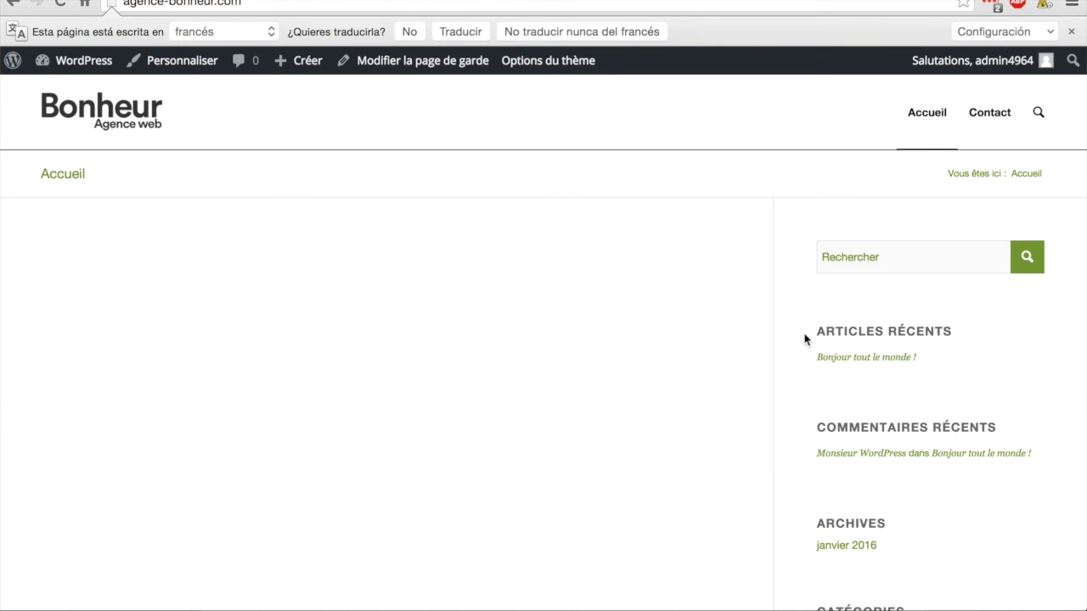
{"action": "scroll", "coordinate": [805, 339], "scroll_direction": "down", "scroll_amount": 5}
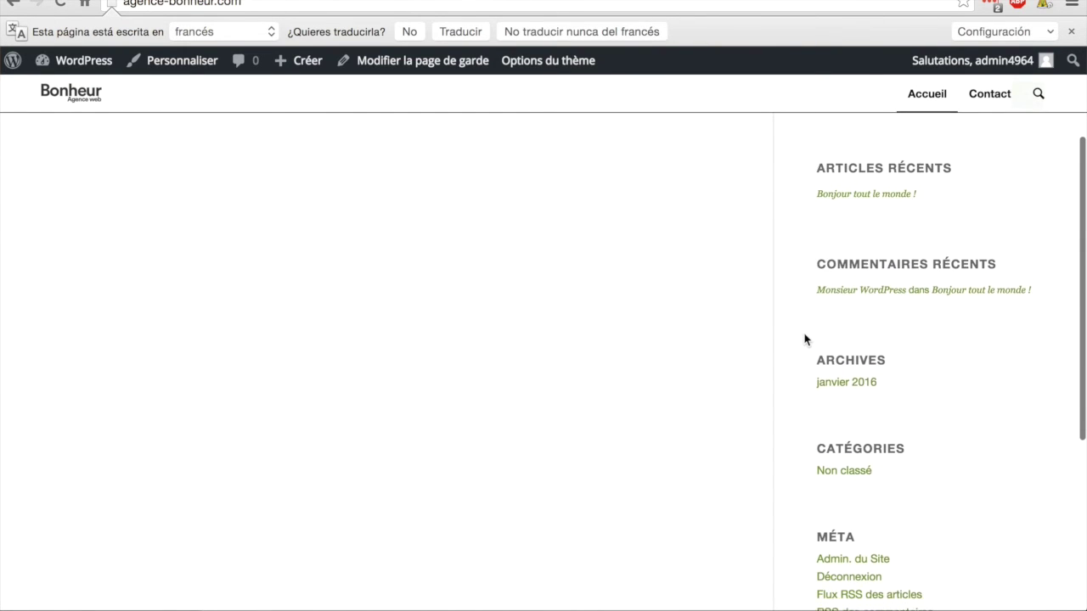
{"action": "scroll", "coordinate": [805, 339], "scroll_direction": "down", "scroll_amount": 5}
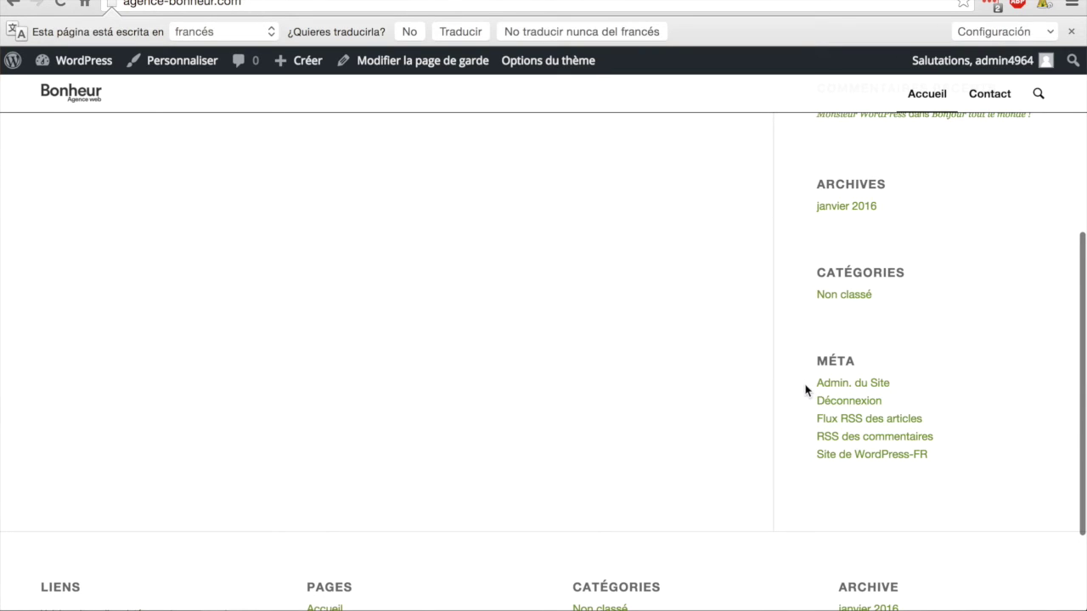
{"action": "left_click_drag", "start_coordinate": [808, 367], "coordinate": [854, 364]}
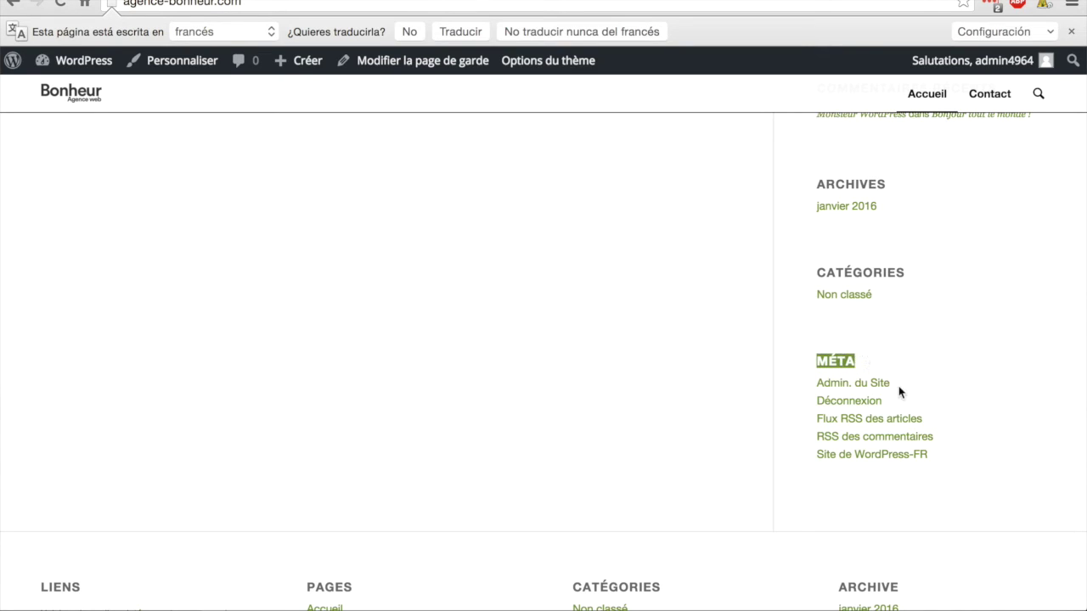
{"action": "left_click_drag", "start_coordinate": [808, 384], "coordinate": [890, 383]}
{"action": "left_click", "coordinate": [600, 371]}
{"action": "scroll", "coordinate": [601, 371], "scroll_direction": "up", "scroll_amount": 10}
- Return to the WordPress dashboard and reopen Enfold's general style settings
{"action": "mouse_move", "coordinate": [66, 67]}
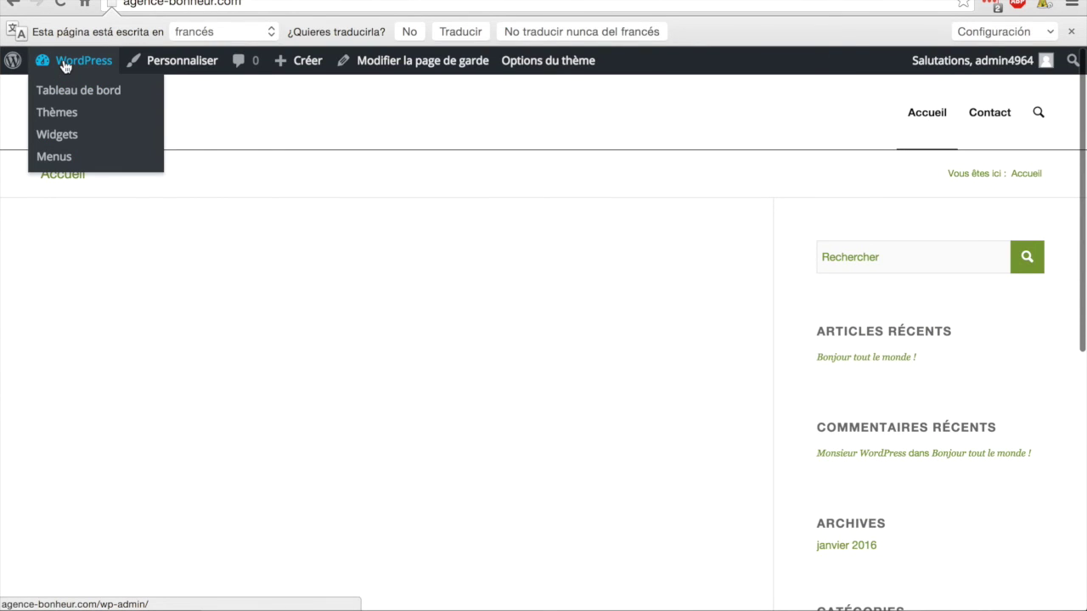
{"action": "left_click", "coordinate": [66, 90]}
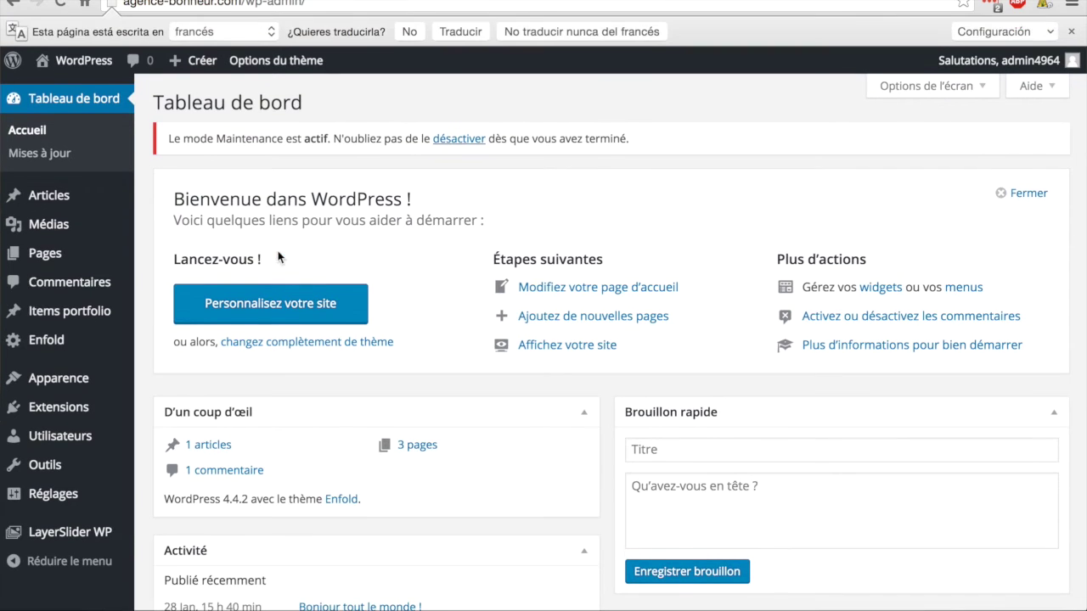
{"action": "left_click", "coordinate": [42, 346]}
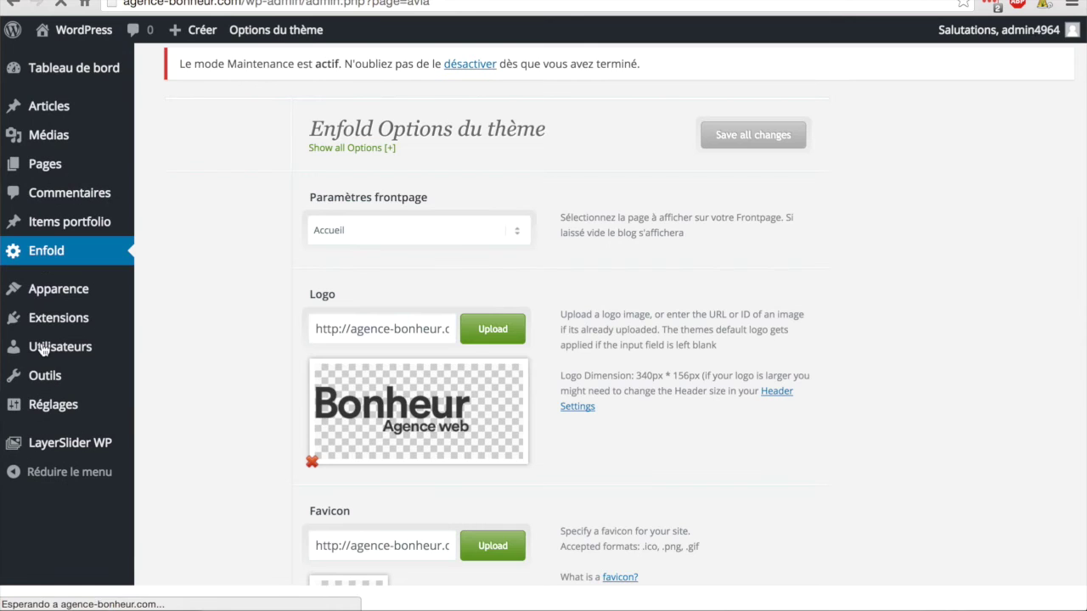
{"action": "scroll", "coordinate": [178, 333], "scroll_direction": "down", "scroll_amount": 3}
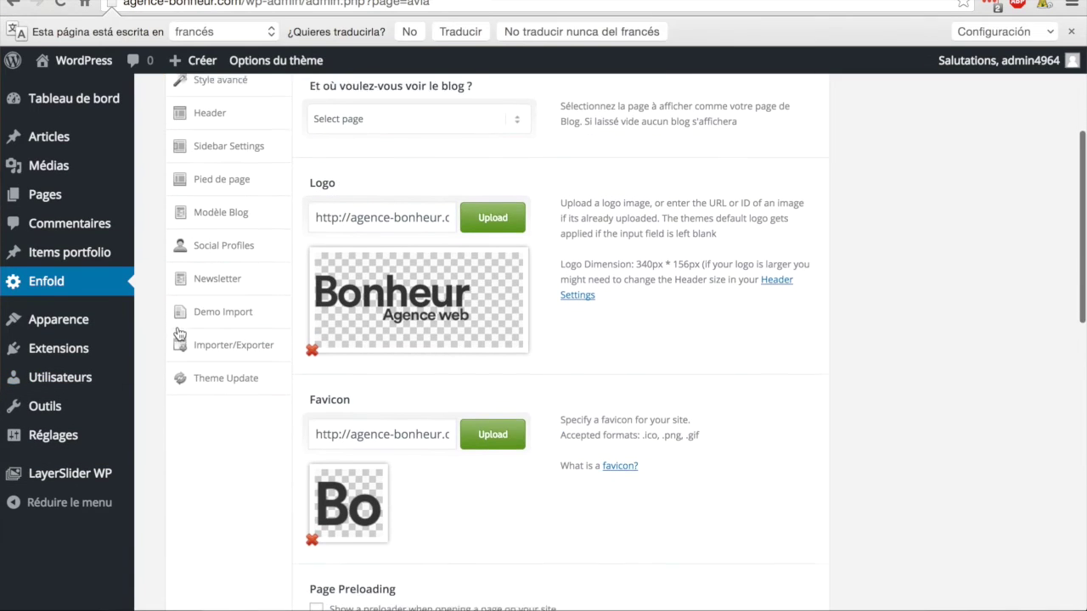
{"action": "scroll", "coordinate": [498, 467], "scroll_direction": "up", "scroll_amount": 5}
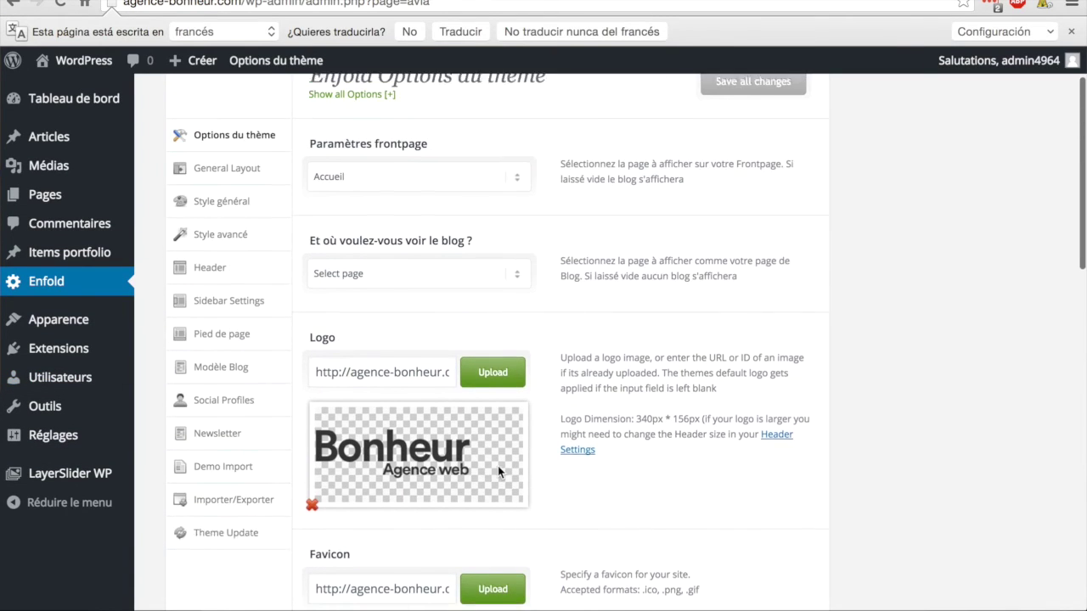
{"action": "left_click", "coordinate": [235, 214]}
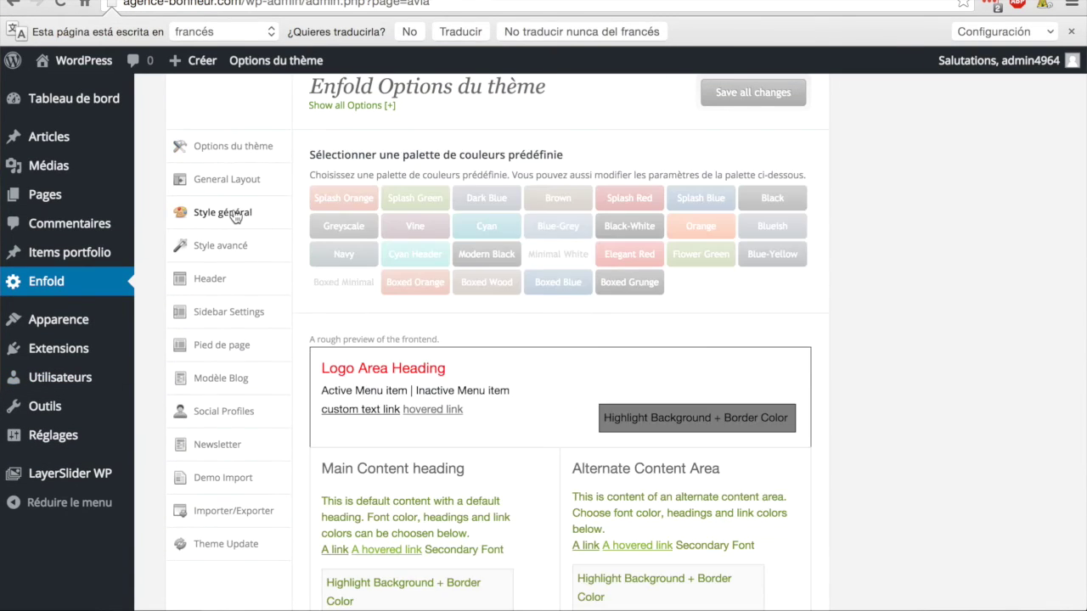
- Open the Fonts settings below the frontend preview to show the title and body font options
{"action": "scroll", "coordinate": [503, 247], "scroll_direction": "down", "scroll_amount": 1}
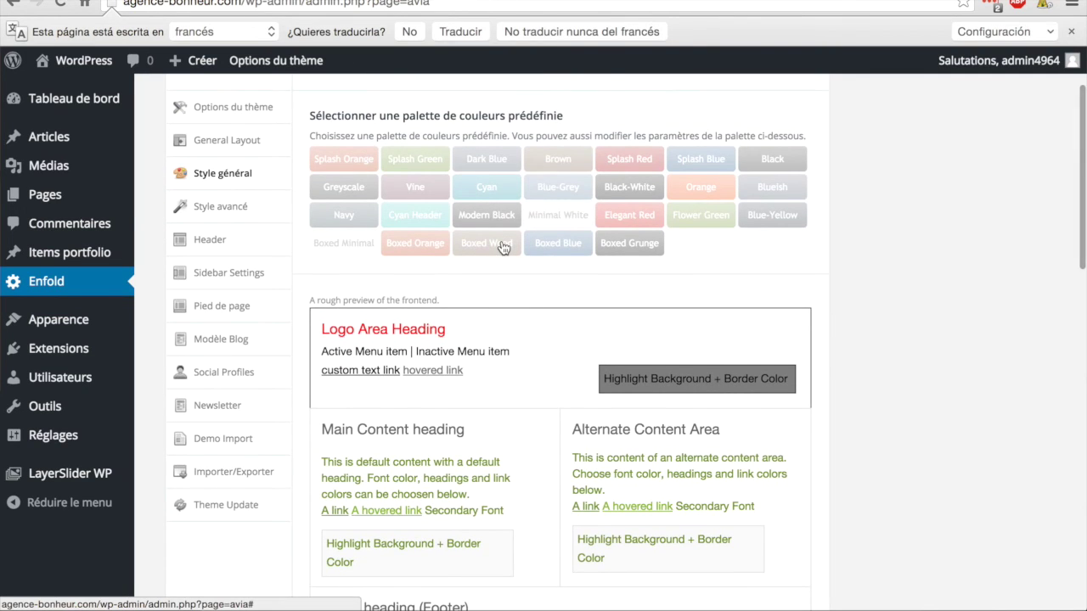
{"action": "scroll", "coordinate": [502, 246], "scroll_direction": "down", "scroll_amount": 5}
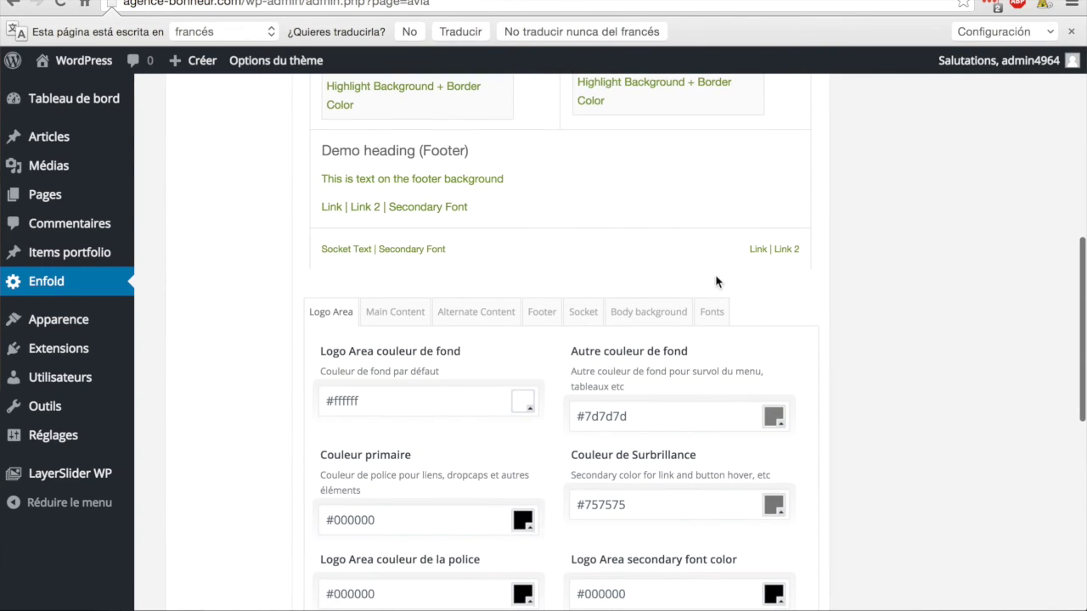
{"action": "left_click", "coordinate": [718, 316]}
{"action": "scroll", "coordinate": [921, 295], "scroll_direction": "down", "scroll_amount": 2}
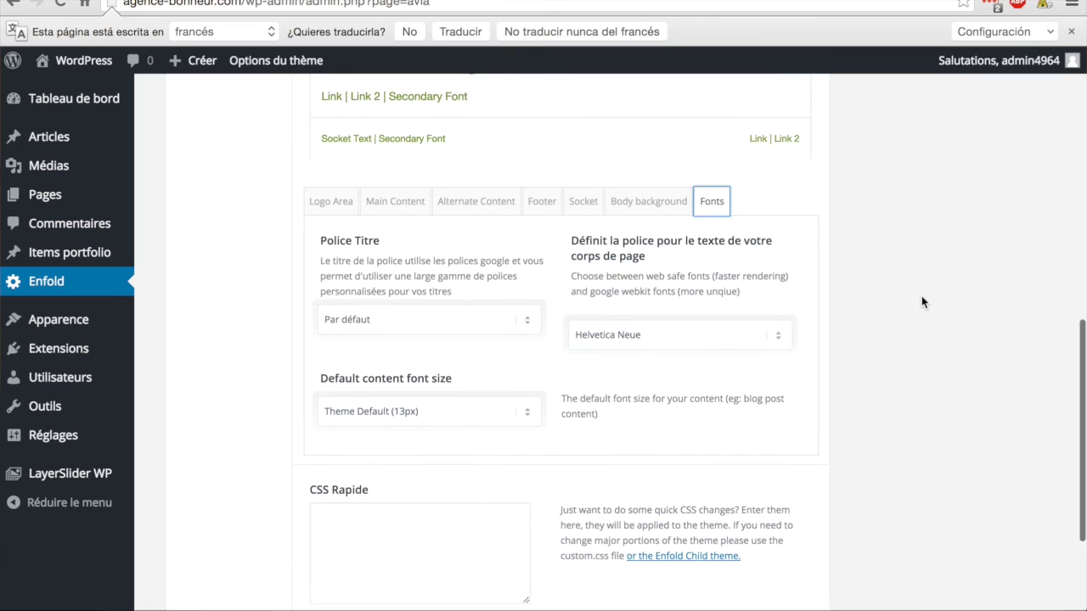
- Set the title font to Lobster and the body text font to Open Sans
{"action": "left_click", "coordinate": [413, 323]}
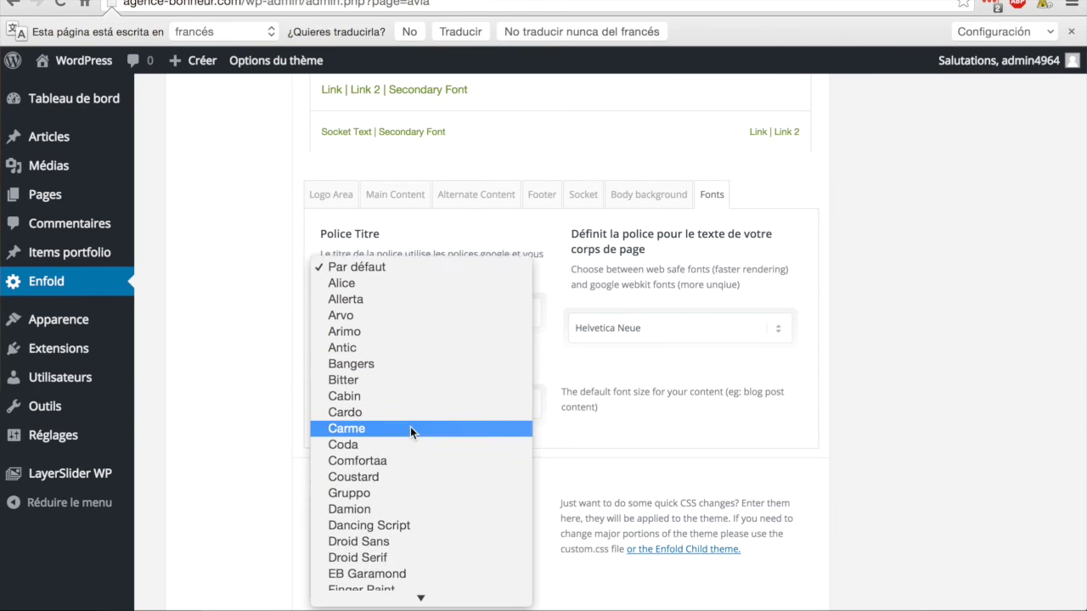
{"action": "scroll", "coordinate": [410, 426], "scroll_direction": "down", "scroll_amount": 5}
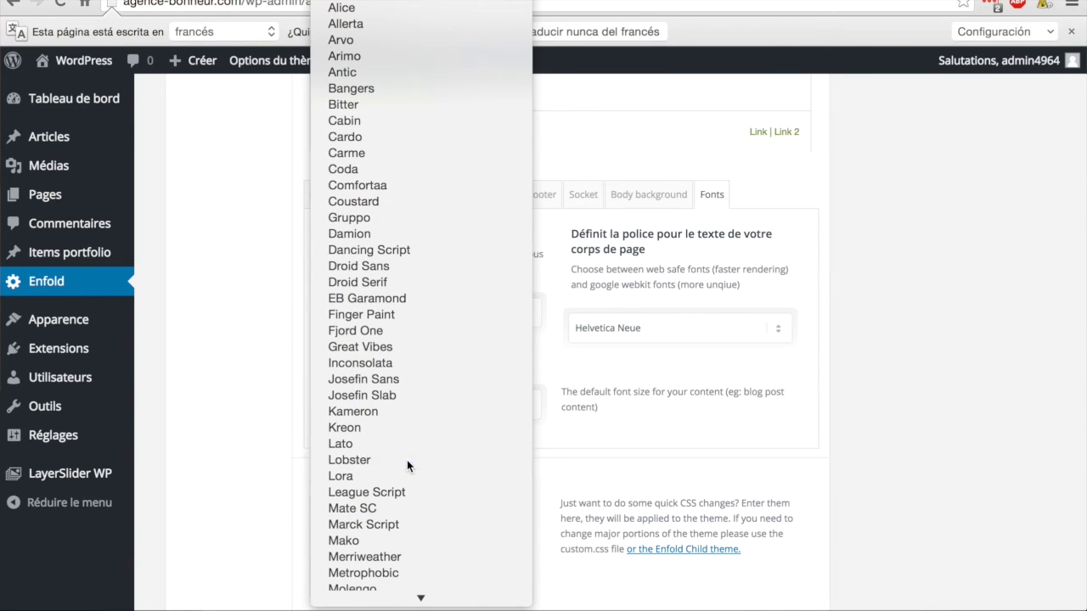
{"action": "left_click", "coordinate": [407, 459]}
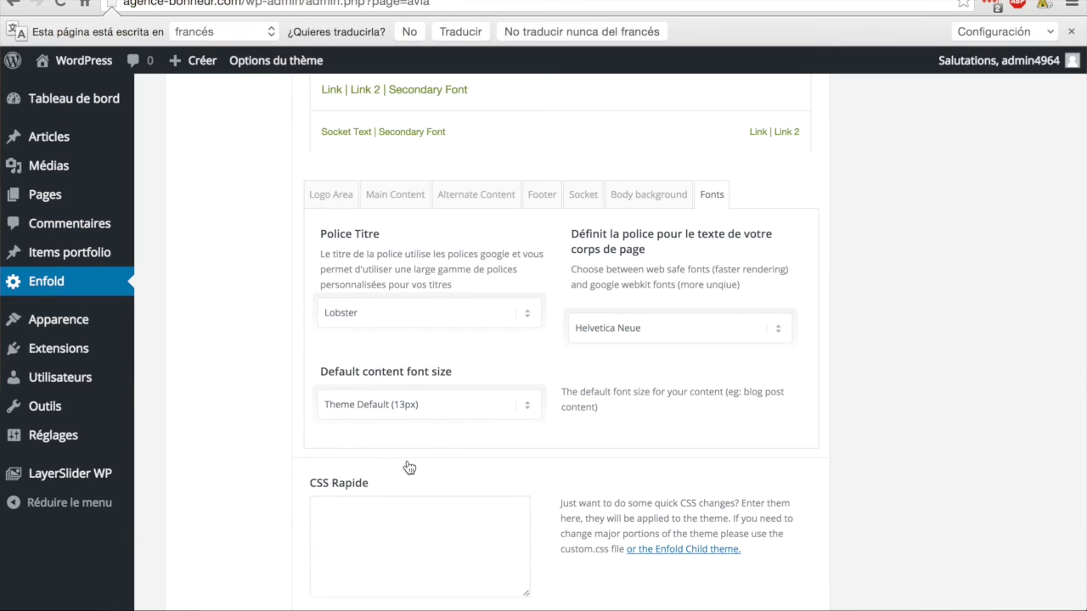
{"action": "left_click", "coordinate": [668, 328]}
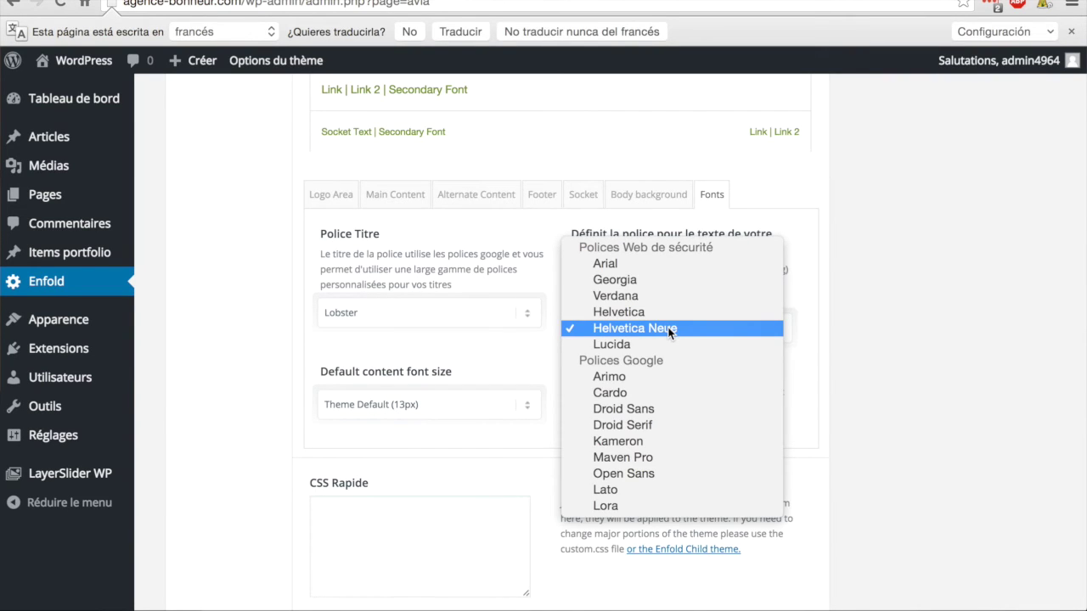
{"action": "left_click", "coordinate": [653, 472]}
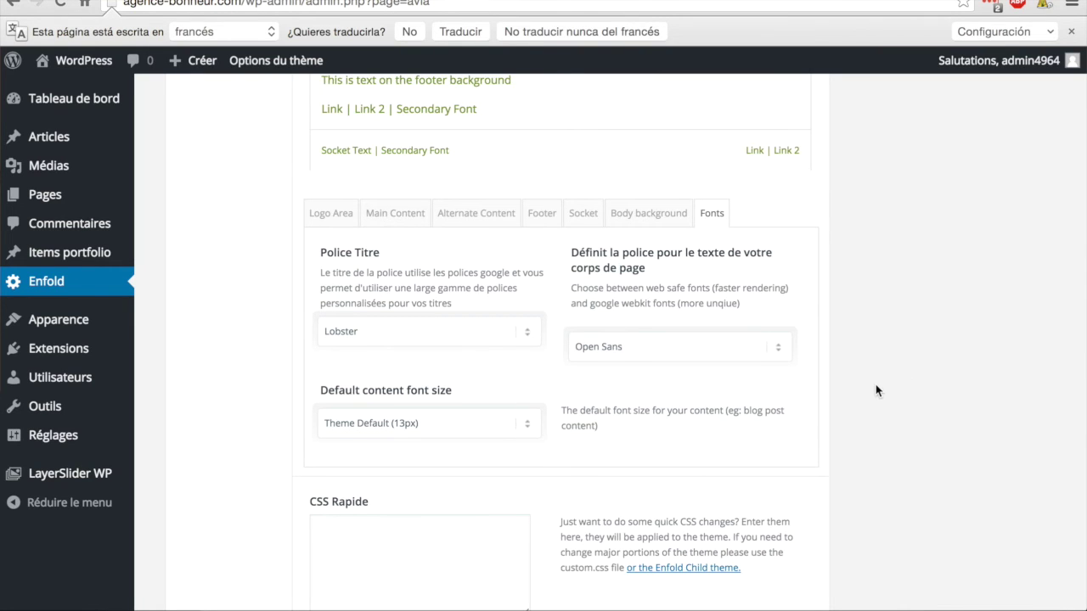
- Set the default content font size to 25px and save all changed theme options
{"action": "scroll", "coordinate": [876, 384], "scroll_direction": "down", "scroll_amount": 1}
{"action": "left_click", "coordinate": [502, 416]}
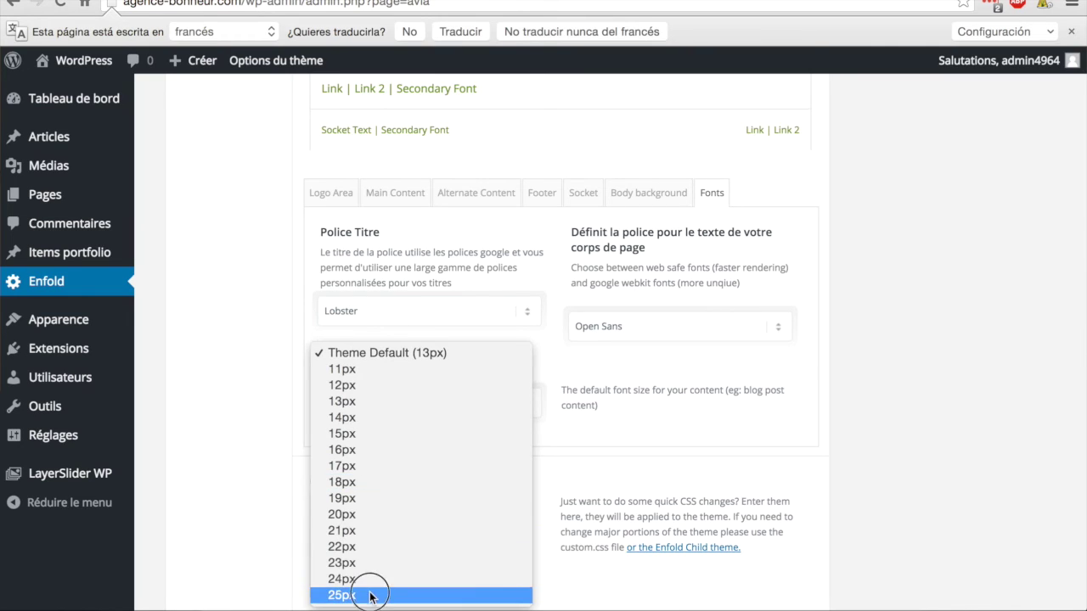
{"action": "left_click", "coordinate": [372, 595]}
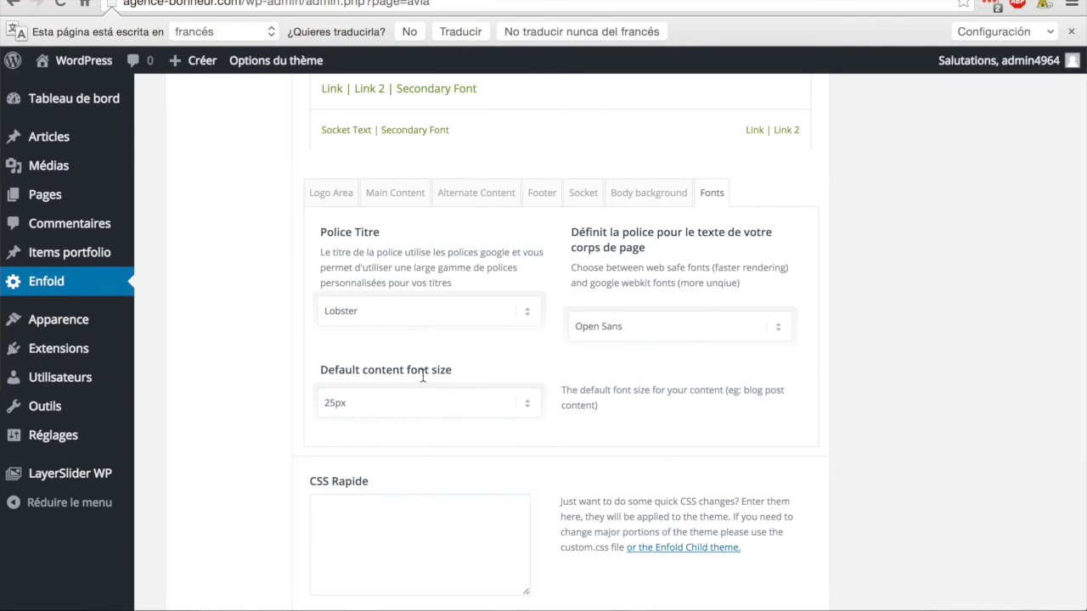
{"action": "scroll", "coordinate": [906, 459], "scroll_direction": "down", "scroll_amount": 4}
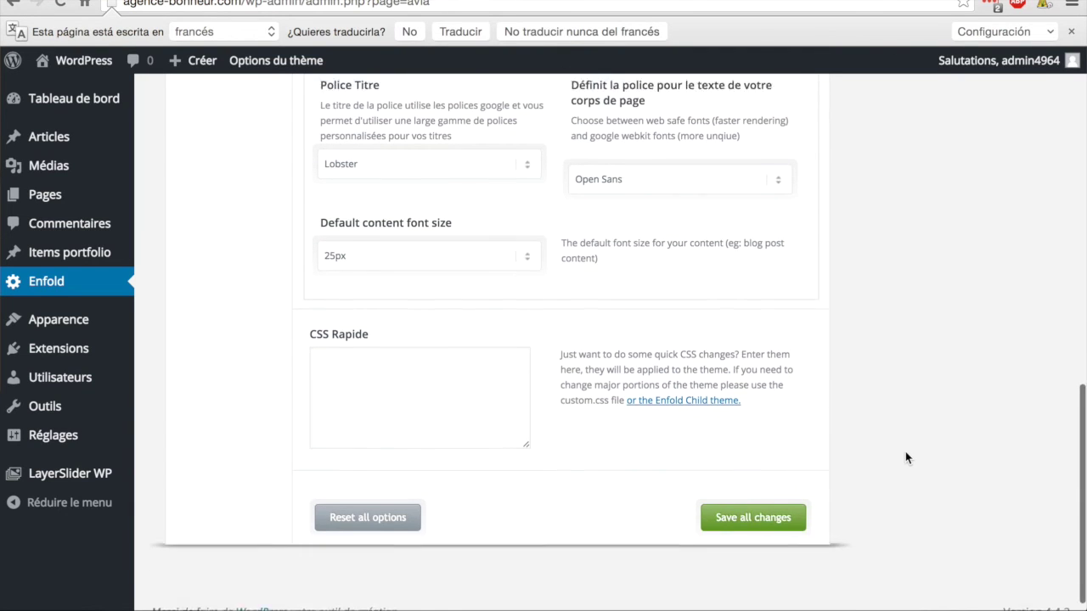
{"action": "left_click", "coordinate": [798, 500]}
{"action": "scroll", "coordinate": [867, 420], "scroll_direction": "up", "scroll_amount": 2}
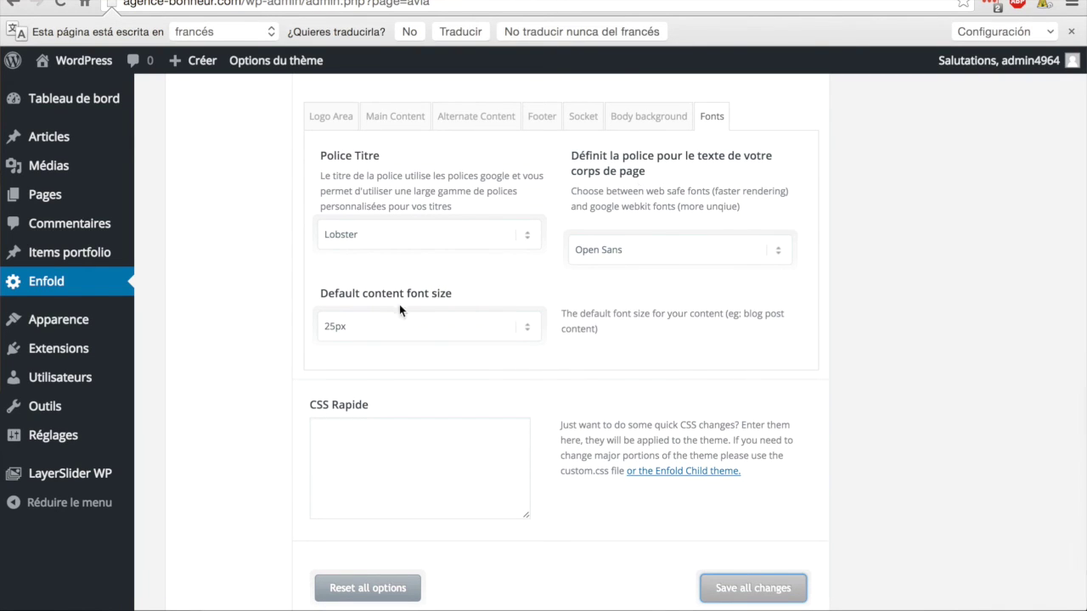
- Check the fonts in the frontend preview, and visit the live site to examine the sidebar headings and text size
{"action": "scroll", "coordinate": [391, 331], "scroll_direction": "up", "scroll_amount": 10}
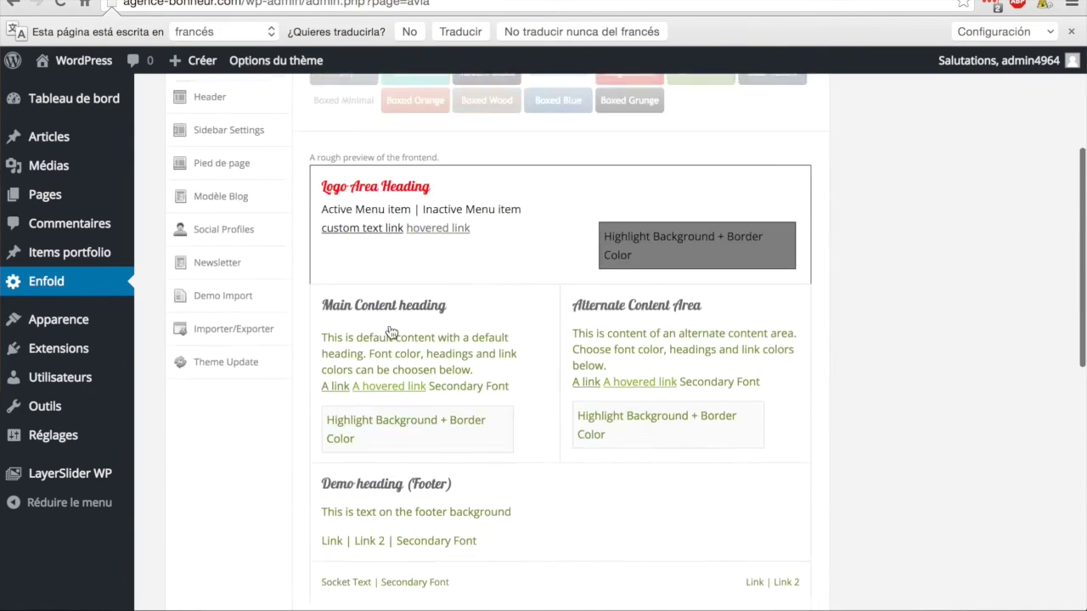
{"action": "mouse_move", "coordinate": [76, 60]}
{"action": "left_click", "coordinate": [71, 92]}
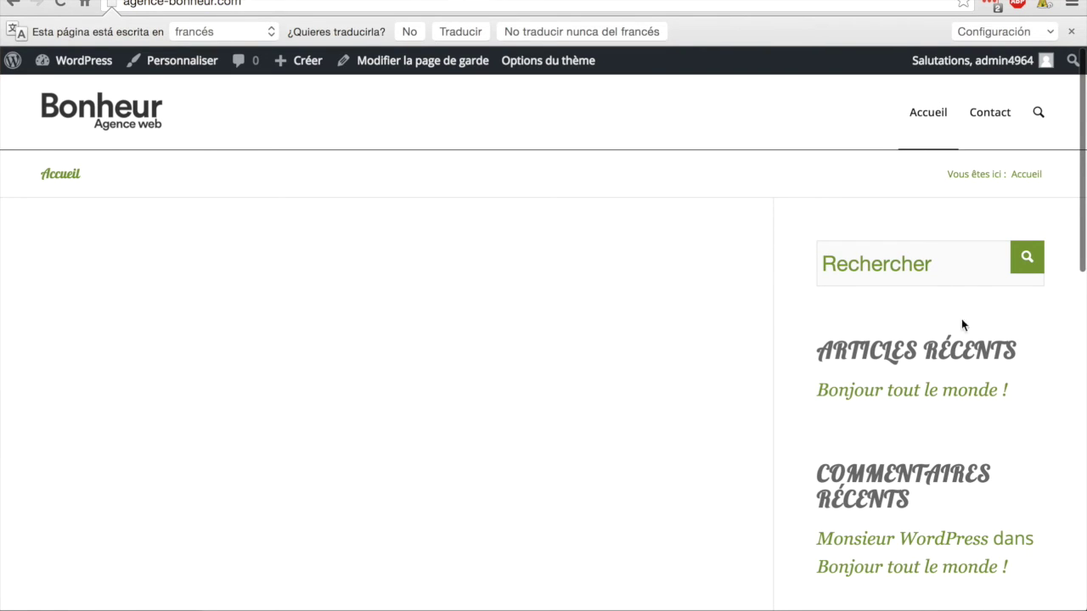
{"action": "scroll", "coordinate": [977, 331], "scroll_direction": "down", "scroll_amount": 2}
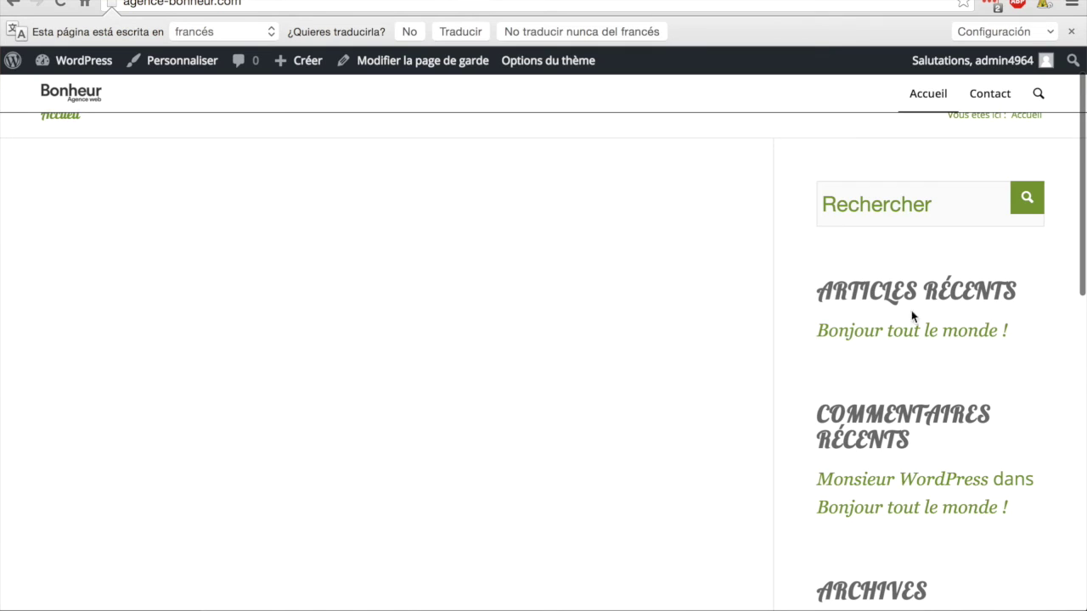
{"action": "scroll", "coordinate": [948, 331], "scroll_direction": "down", "scroll_amount": 5}
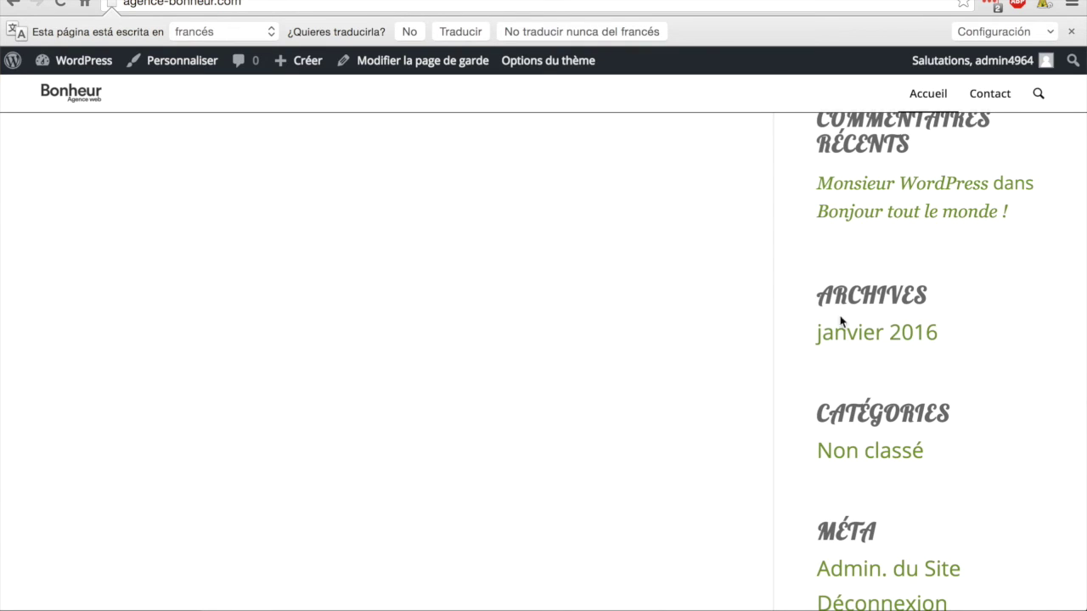
{"action": "scroll", "coordinate": [857, 356], "scroll_direction": "up", "scroll_amount": 5}
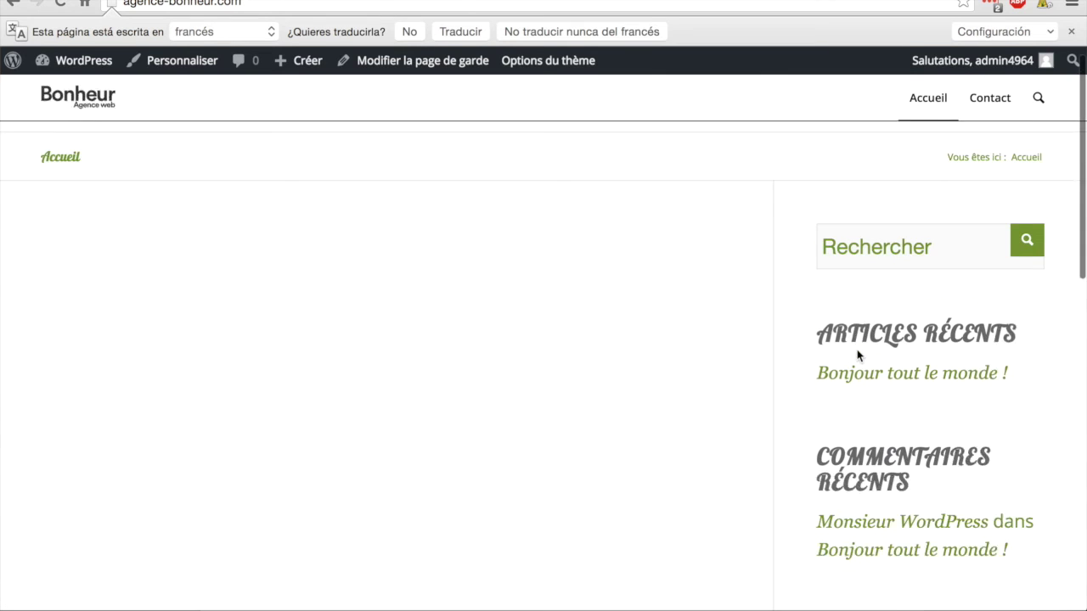
- Return to the WordPress dashboard and reopen the Fonts settings in Enfold's general style options
{"action": "mouse_move", "coordinate": [85, 61]}
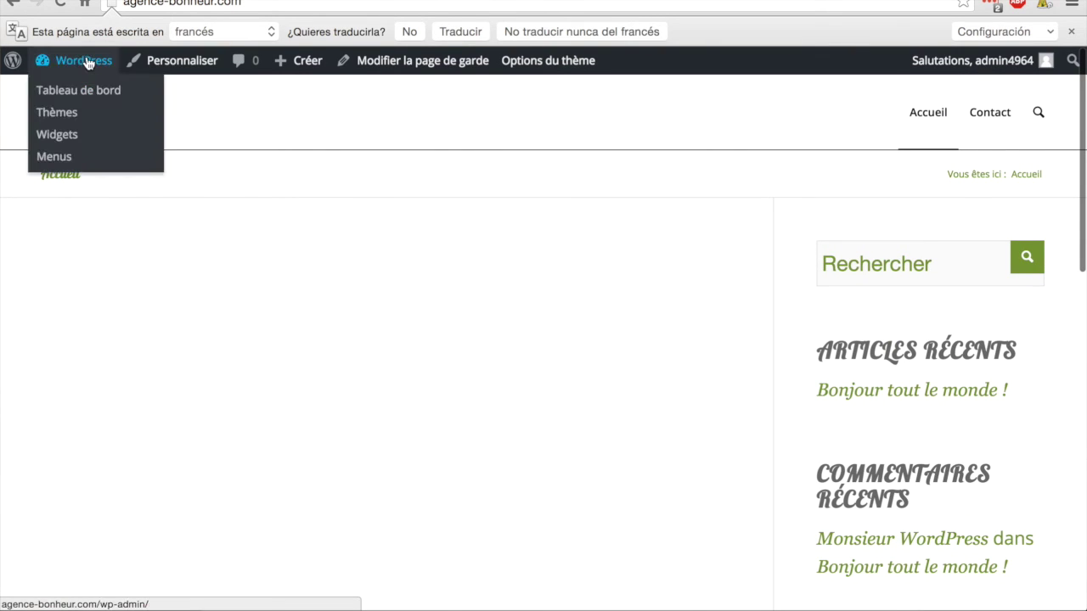
{"action": "left_click", "coordinate": [85, 96]}
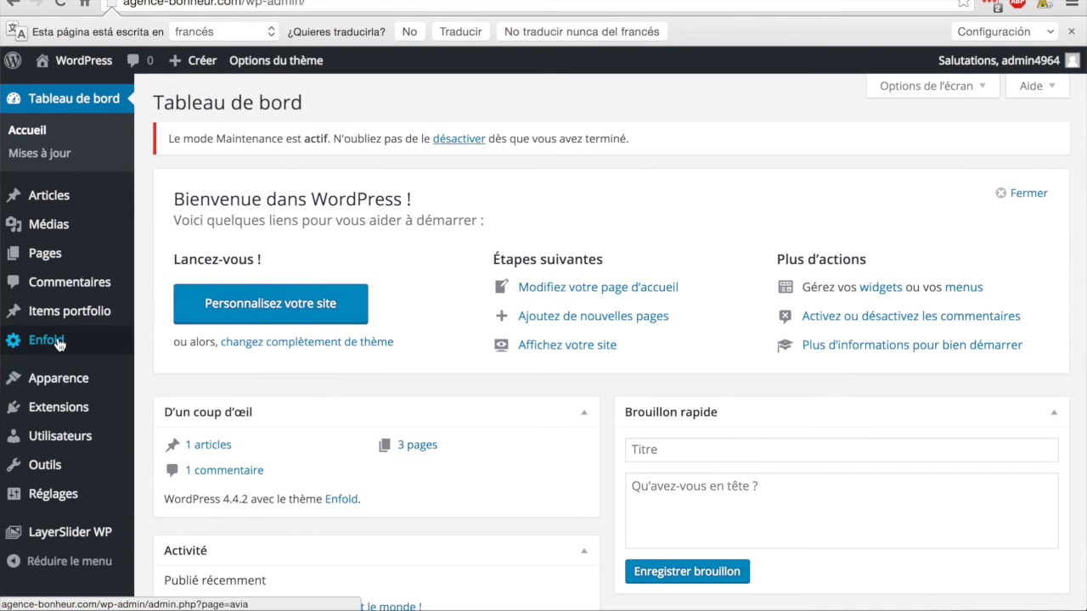
{"action": "left_click", "coordinate": [57, 343]}
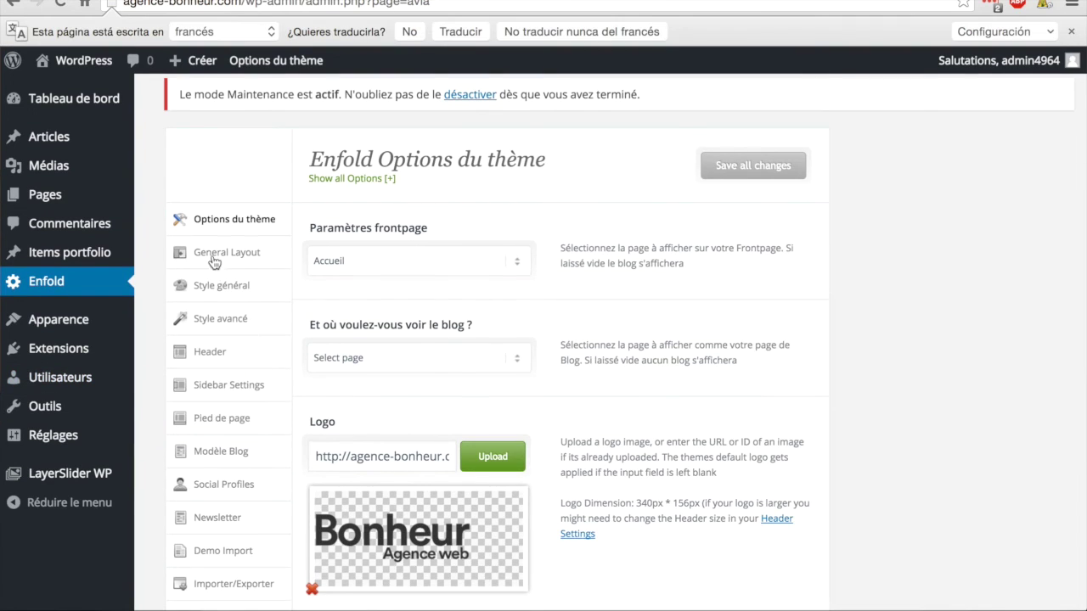
{"action": "left_click", "coordinate": [214, 289]}
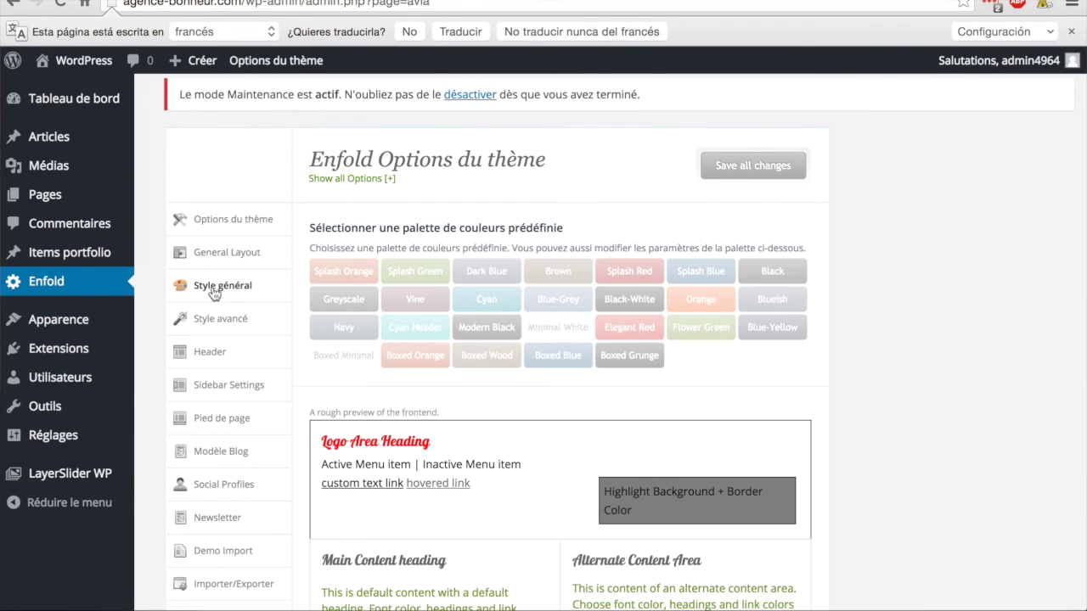
{"action": "scroll", "coordinate": [875, 387], "scroll_direction": "down", "scroll_amount": 10}
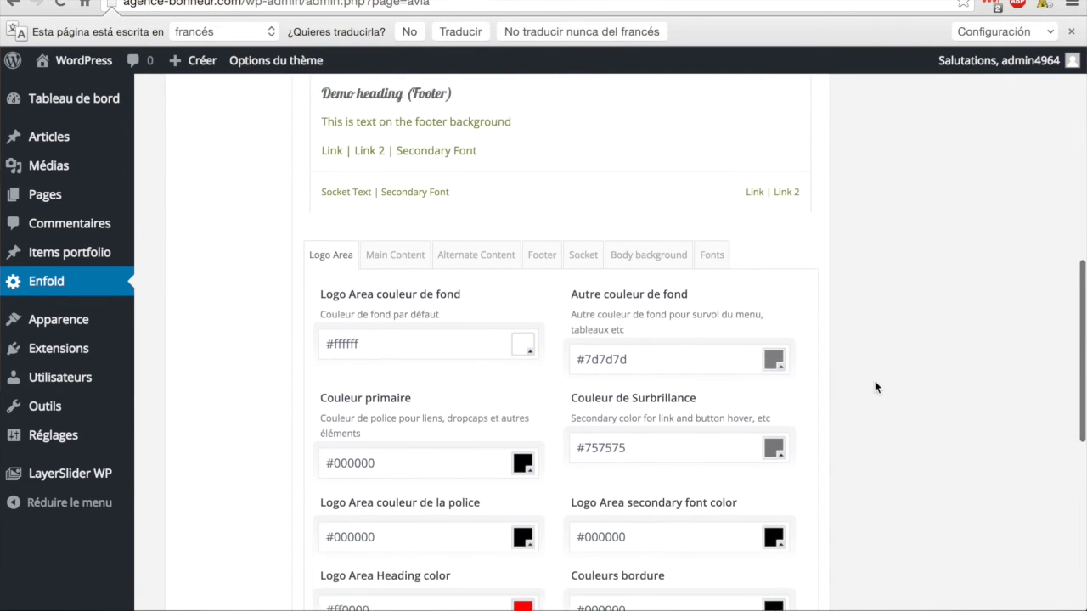
{"action": "left_click", "coordinate": [712, 198]}
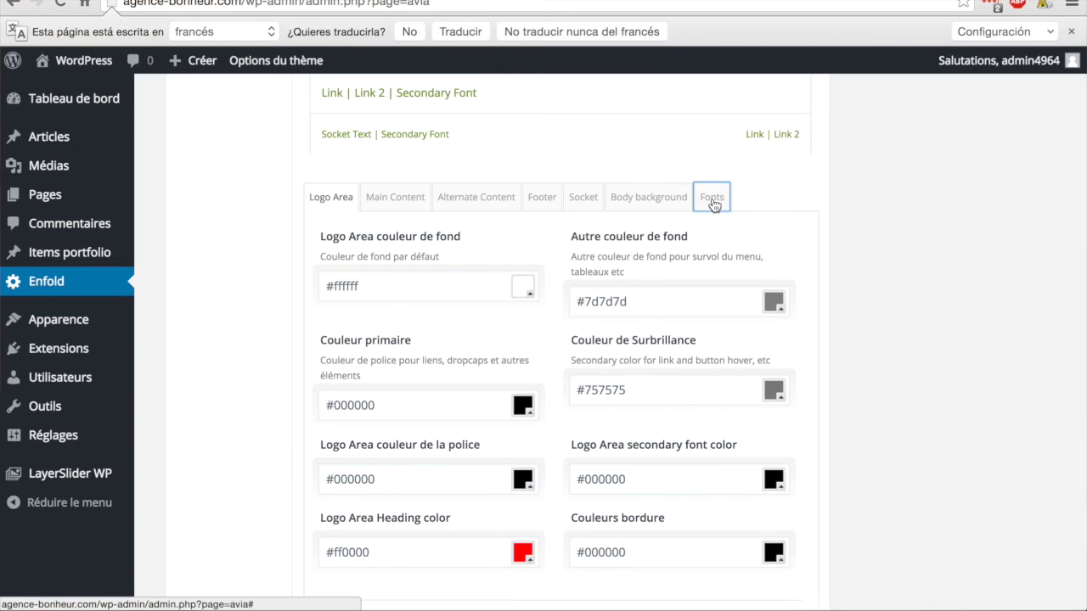
- Set the title font to Open Sans and the body text font to Helvetica Neue
{"action": "left_click", "coordinate": [439, 315]}
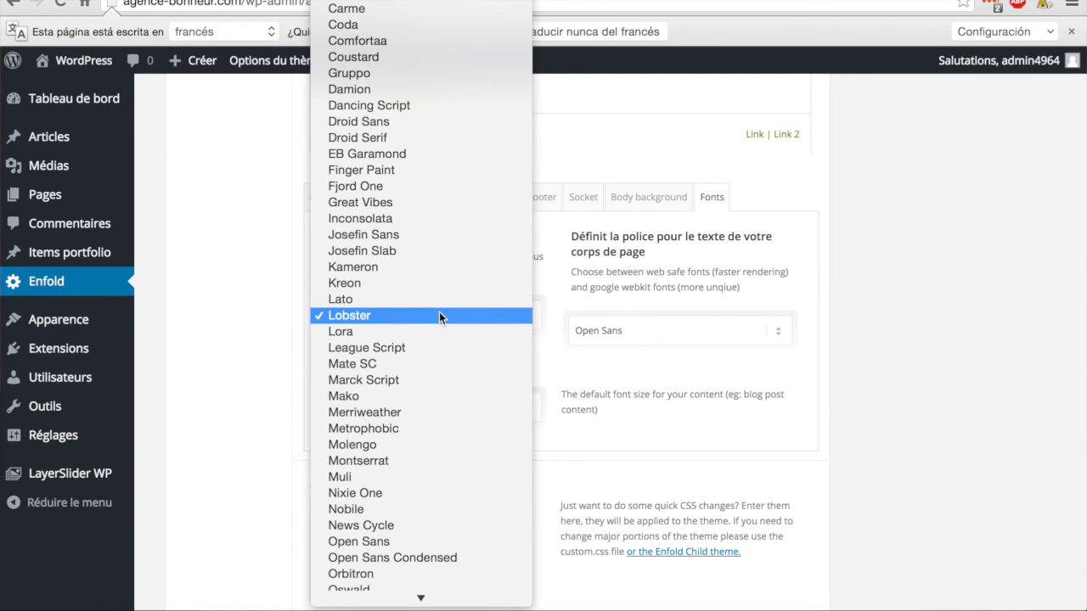
{"action": "left_click", "coordinate": [260, 299]}
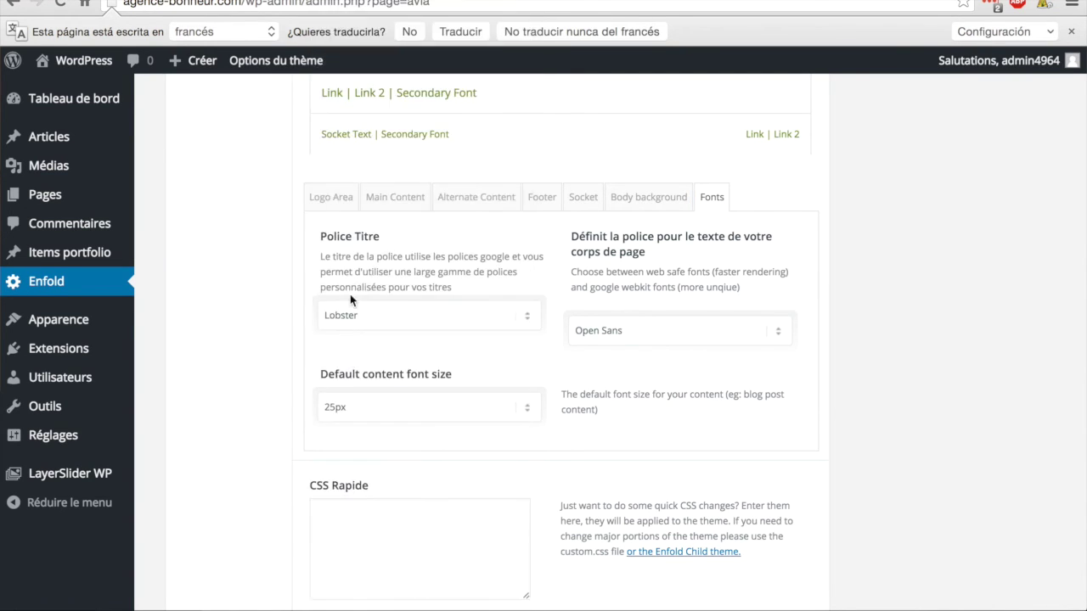
{"action": "left_click", "coordinate": [395, 315]}
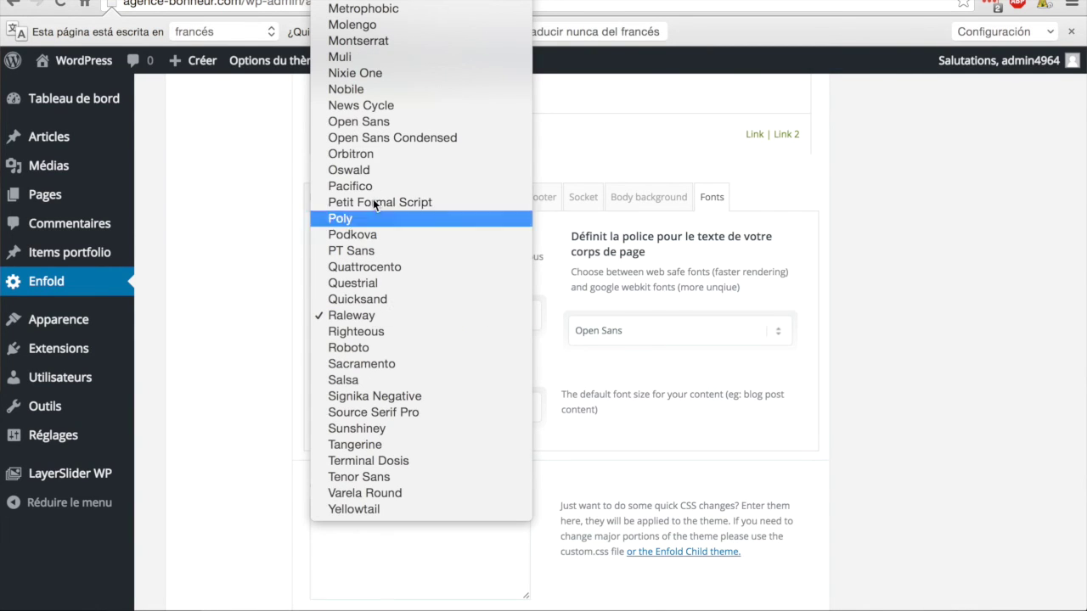
{"action": "left_click", "coordinate": [372, 122]}
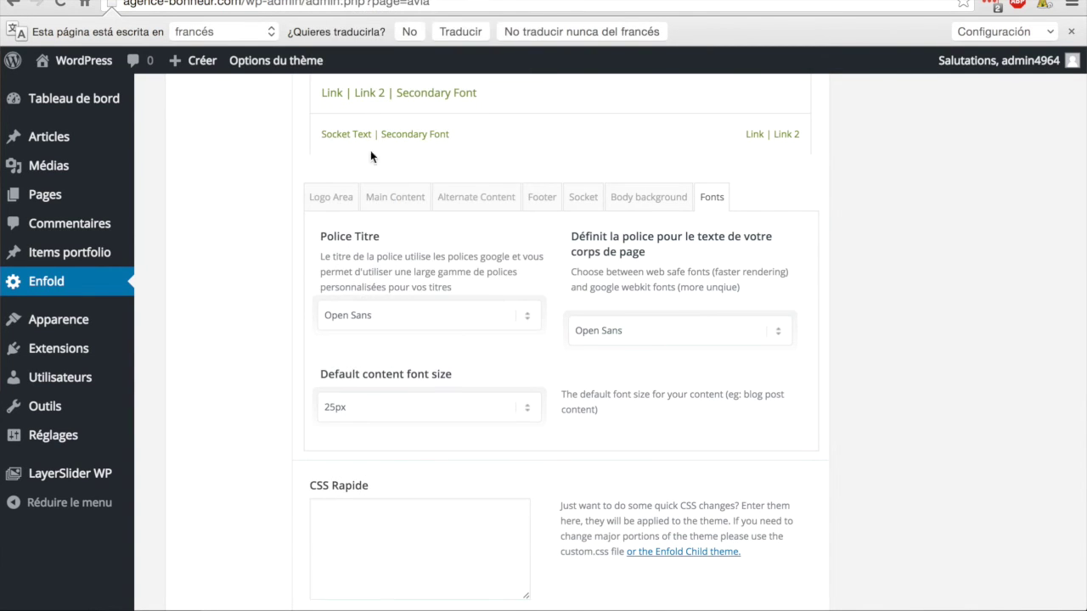
{"action": "left_click", "coordinate": [660, 342]}
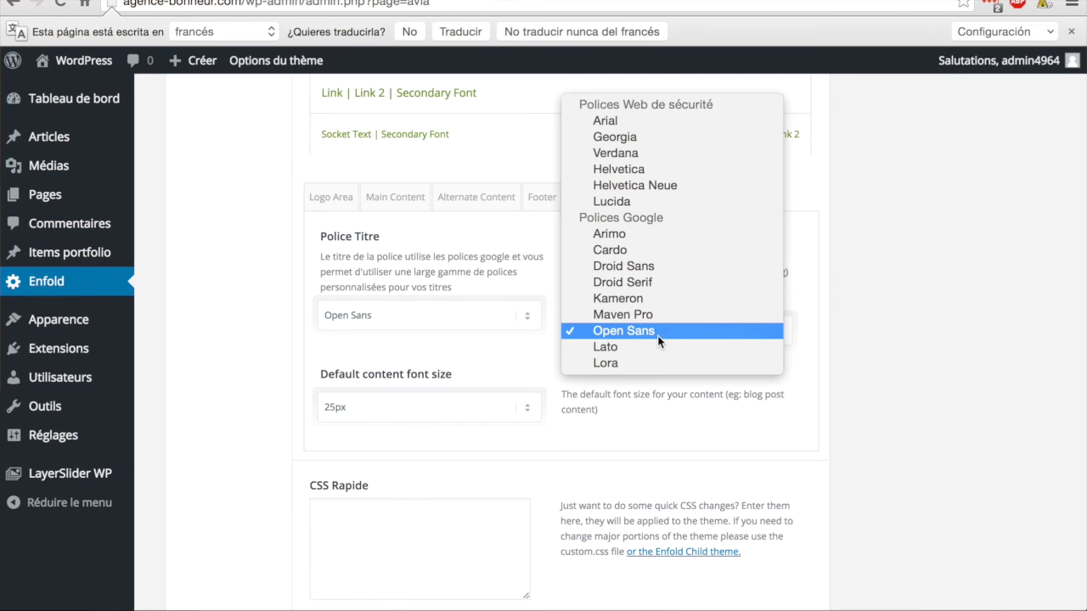
{"action": "left_click", "coordinate": [636, 184]}
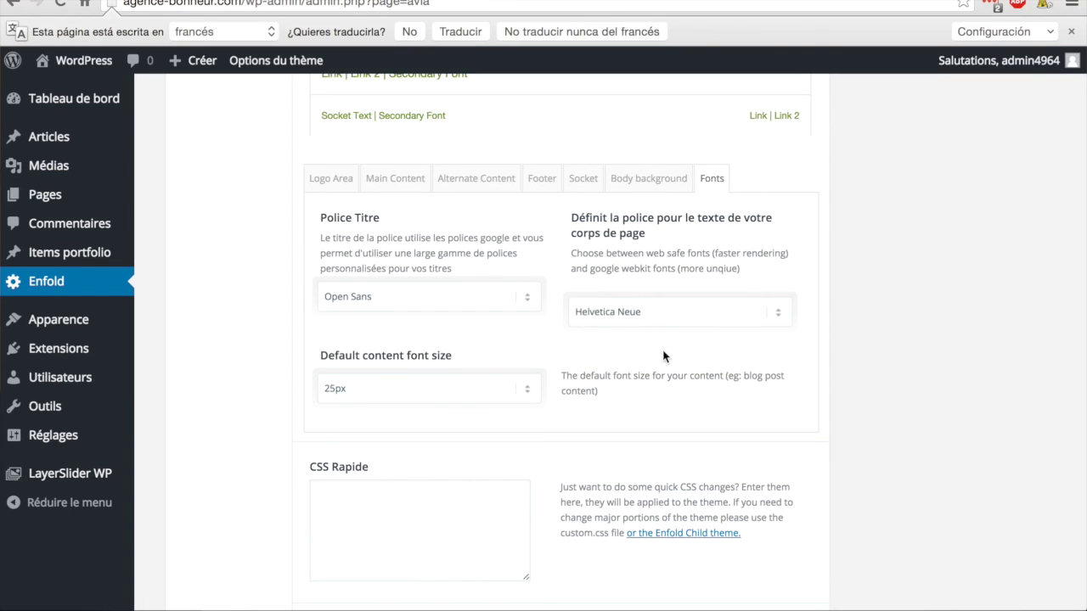
- Set the default content font size to 15px and save all changed theme options
{"action": "left_click", "coordinate": [509, 396]}
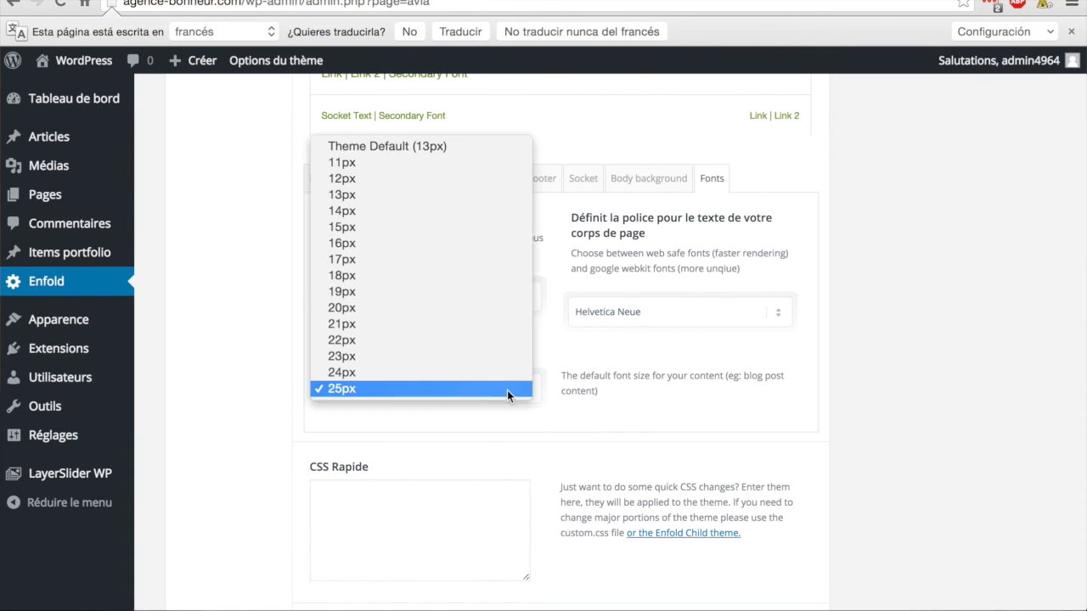
{"action": "left_click", "coordinate": [403, 227]}
{"action": "scroll", "coordinate": [709, 430], "scroll_direction": "down", "scroll_amount": 1}
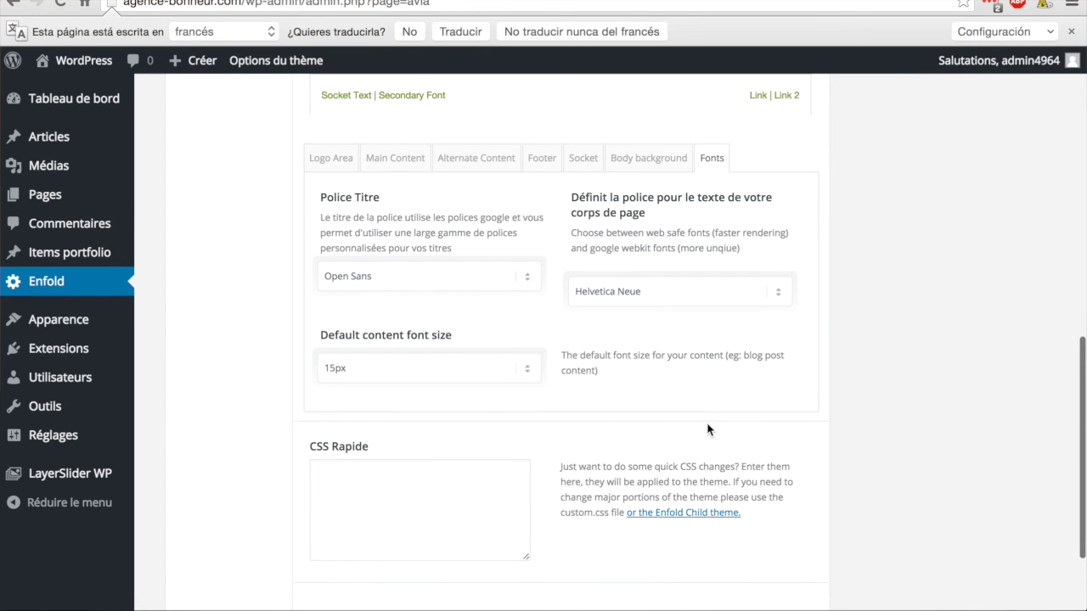
{"action": "scroll", "coordinate": [903, 489], "scroll_direction": "down", "scroll_amount": 3}
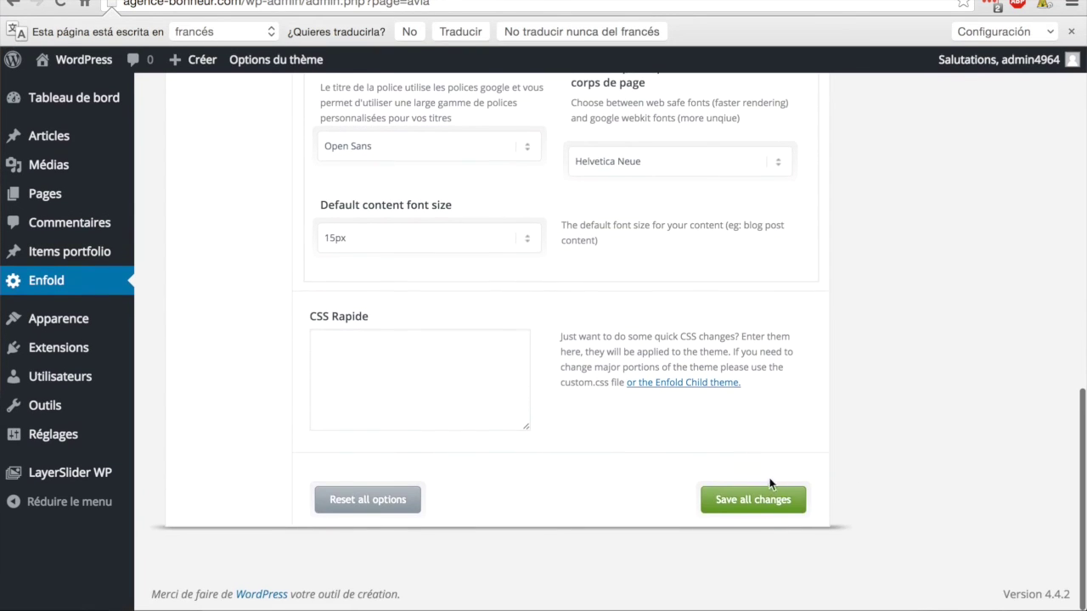
{"action": "left_click", "coordinate": [754, 501]}
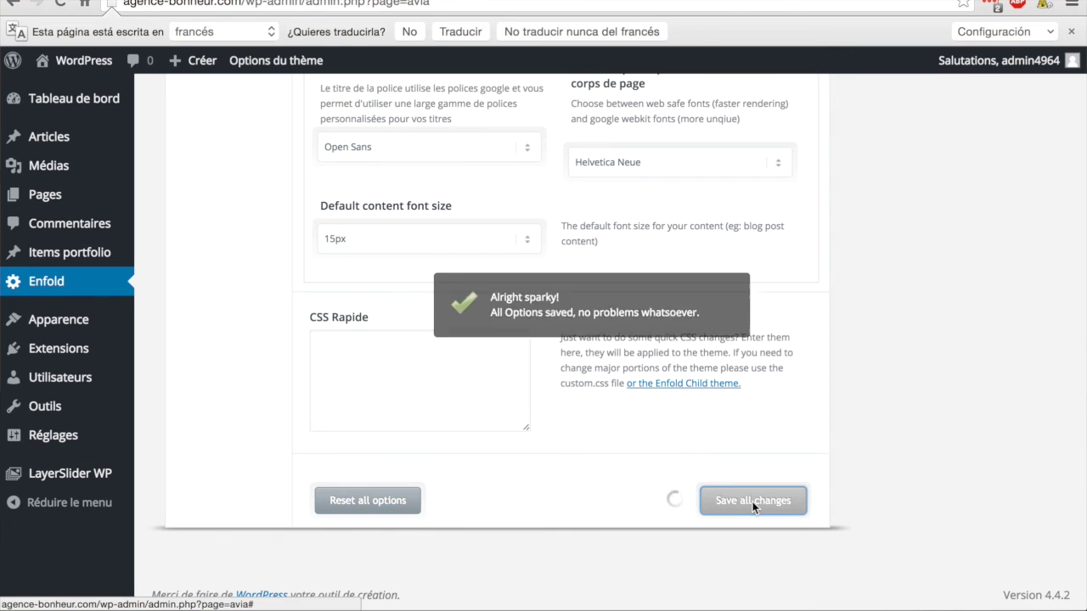
- Visit the live site and examine the fonts and text size of the header and sidebar widgets
{"action": "scroll", "coordinate": [526, 433], "scroll_direction": "up", "scroll_amount": 10}
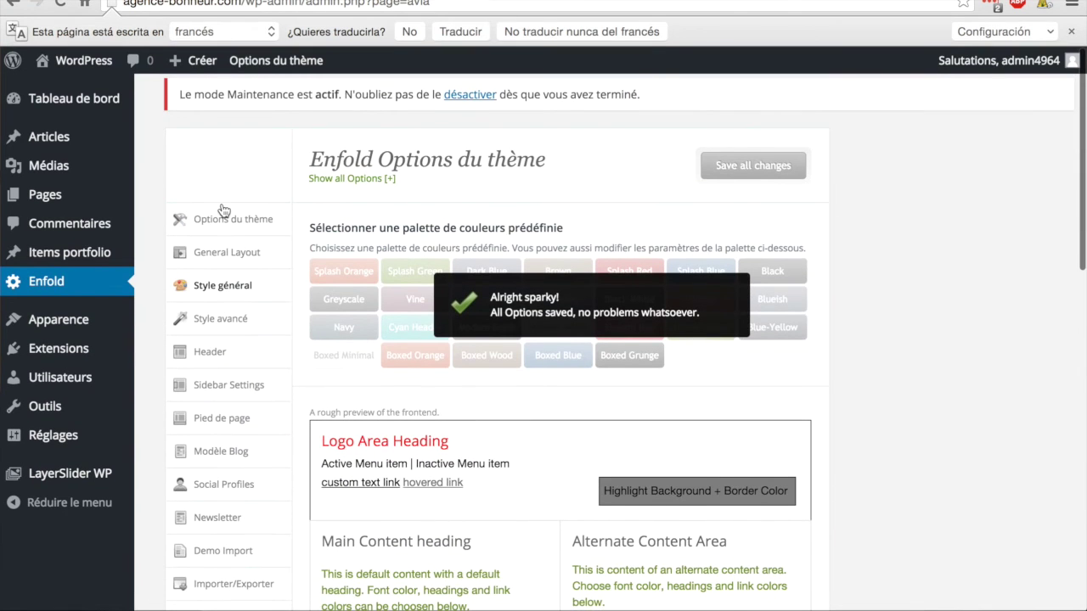
{"action": "mouse_move", "coordinate": [57, 55]}
{"action": "left_click", "coordinate": [60, 93]}
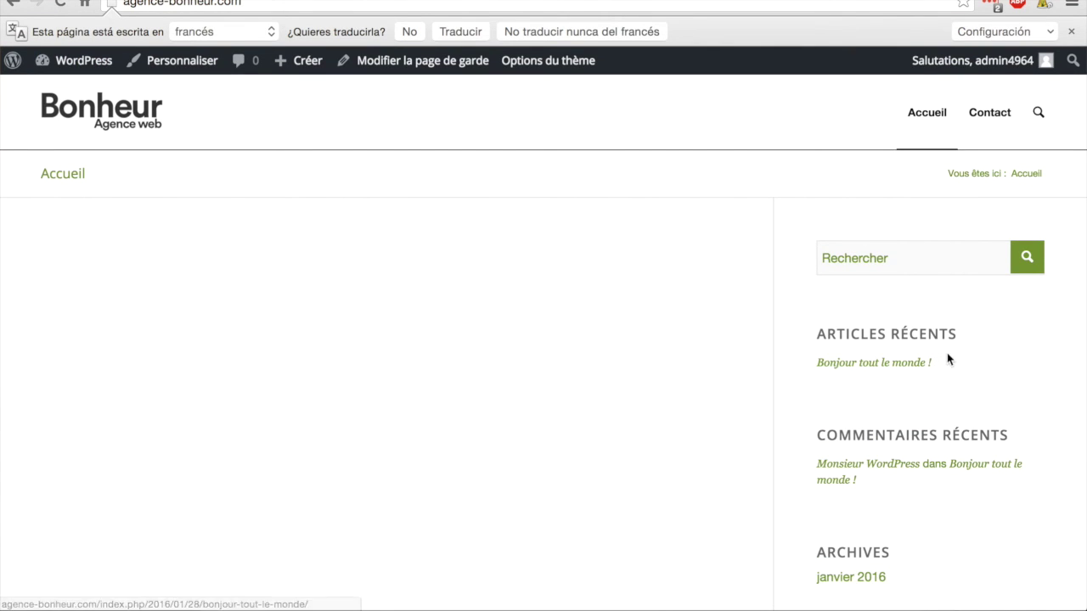
{"action": "scroll", "coordinate": [924, 403], "scroll_direction": "down", "scroll_amount": 5}
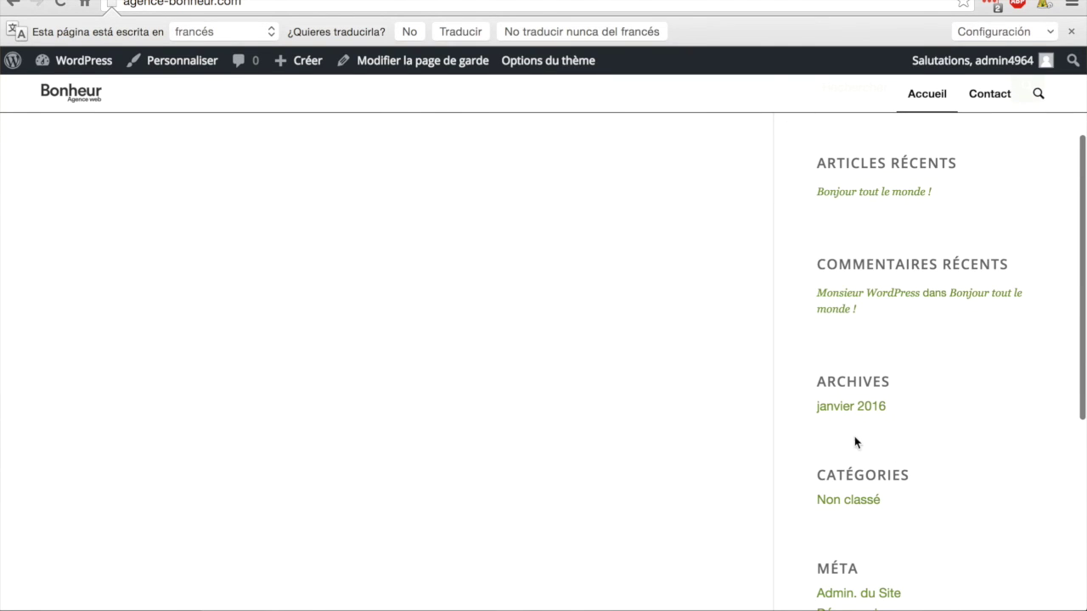